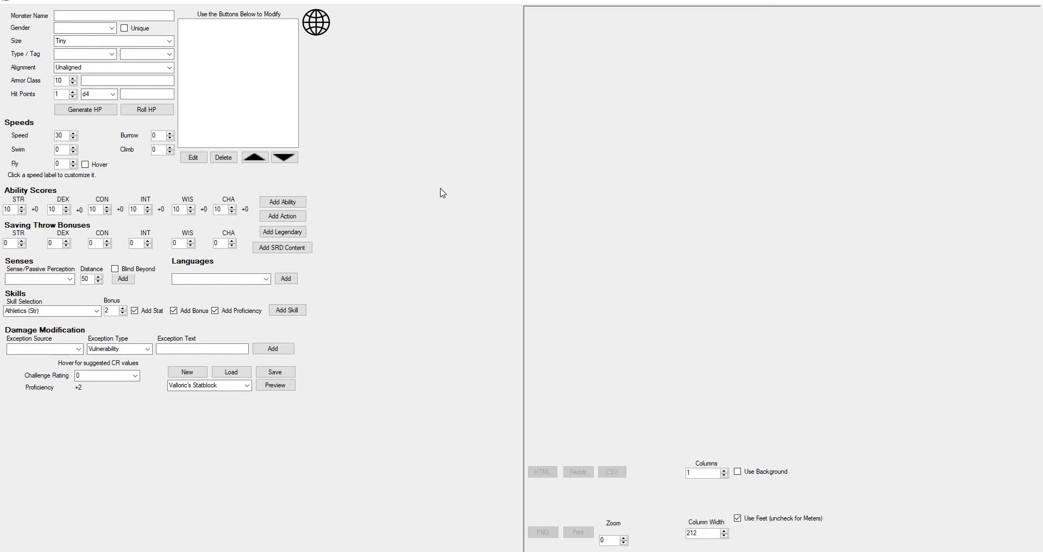
Step: Name the monster The Hound and make it a Large creature of type Aberration
left_click(98, 16)
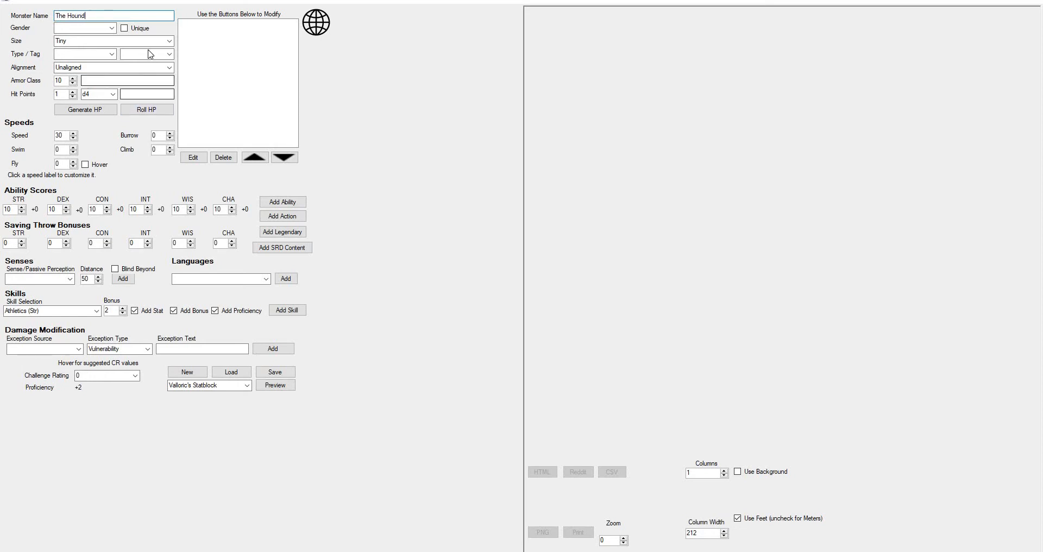
left_click(170, 41)
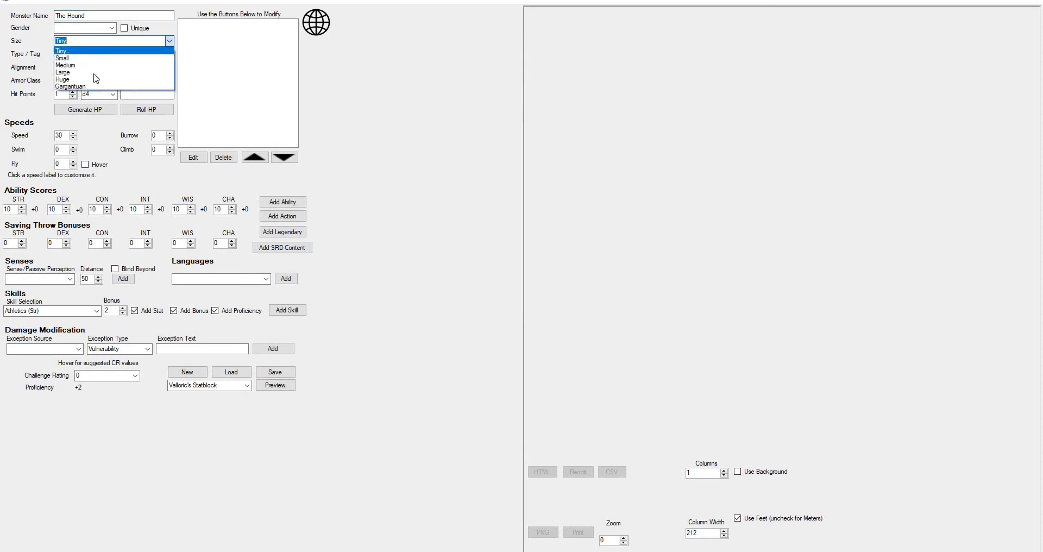
left_click(111, 60)
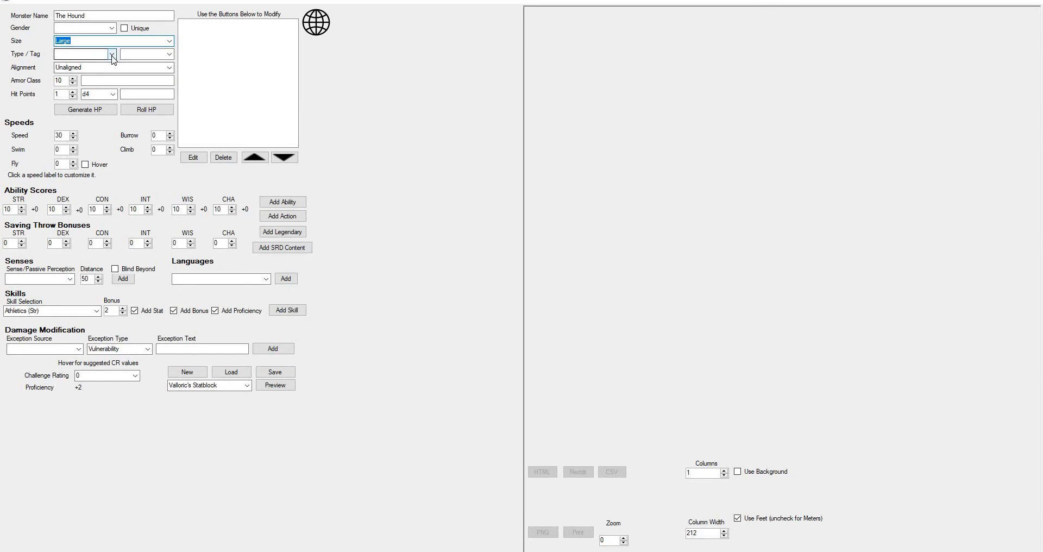
left_click(112, 54)
left_click(83, 66)
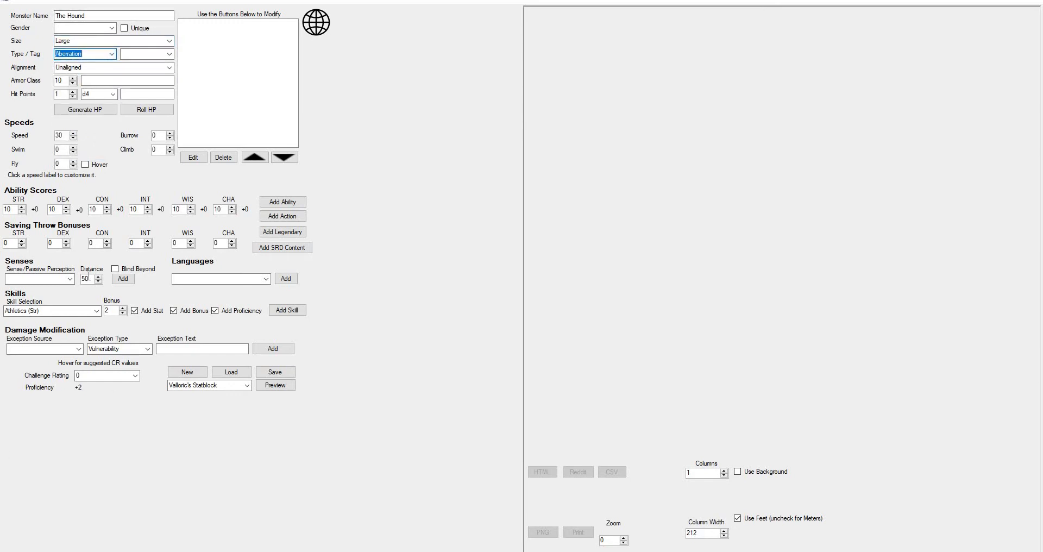
Step: Set the armor class to 17 with the note (natural armor)
left_click(73, 78)
left_click(72, 78)
key("Up")
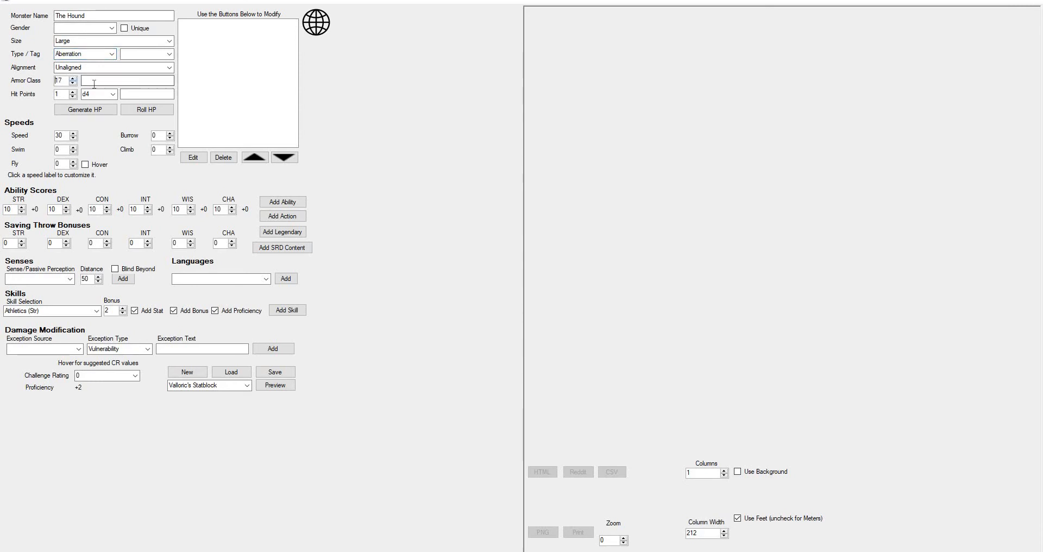
type("(natural armor)")
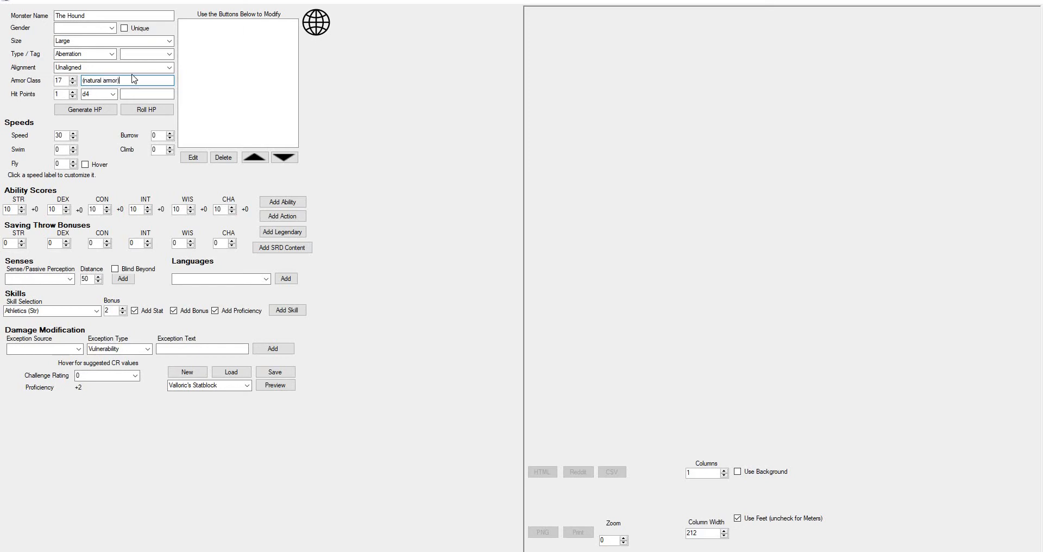
Step: Set the hit dice to 10 d10
double_click(73, 92)
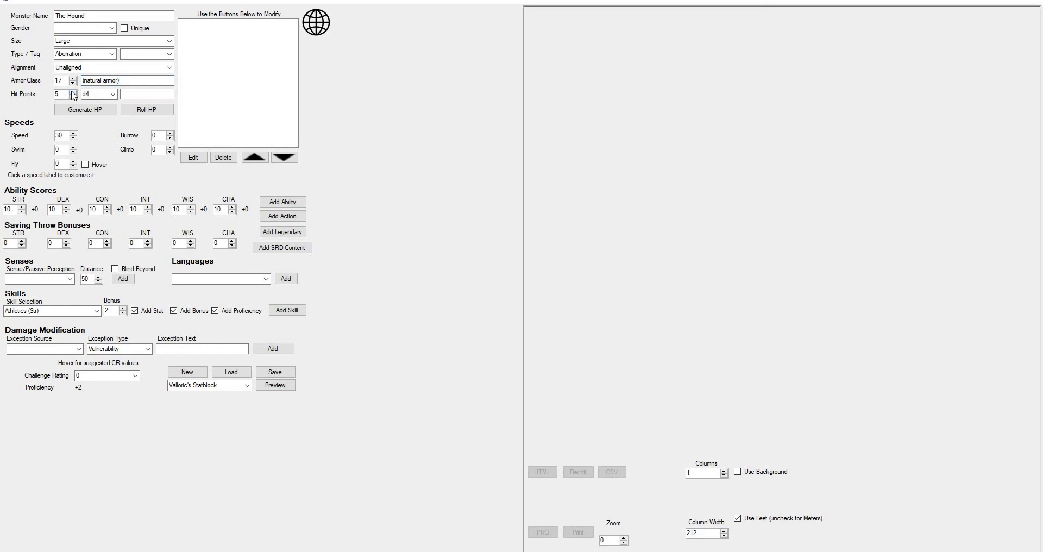
double_click(72, 92)
left_click(112, 94)
left_click(92, 126)
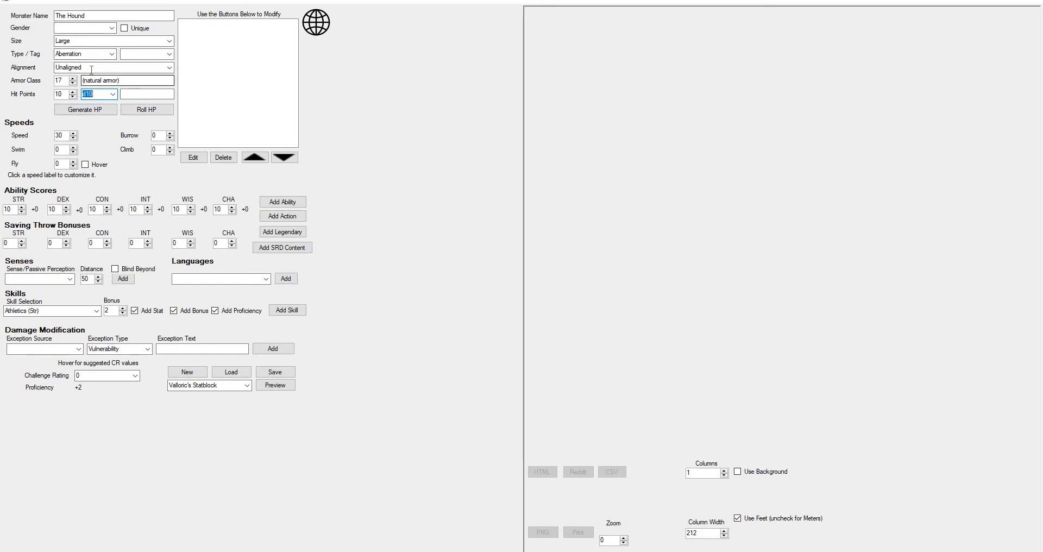
left_click(111, 54)
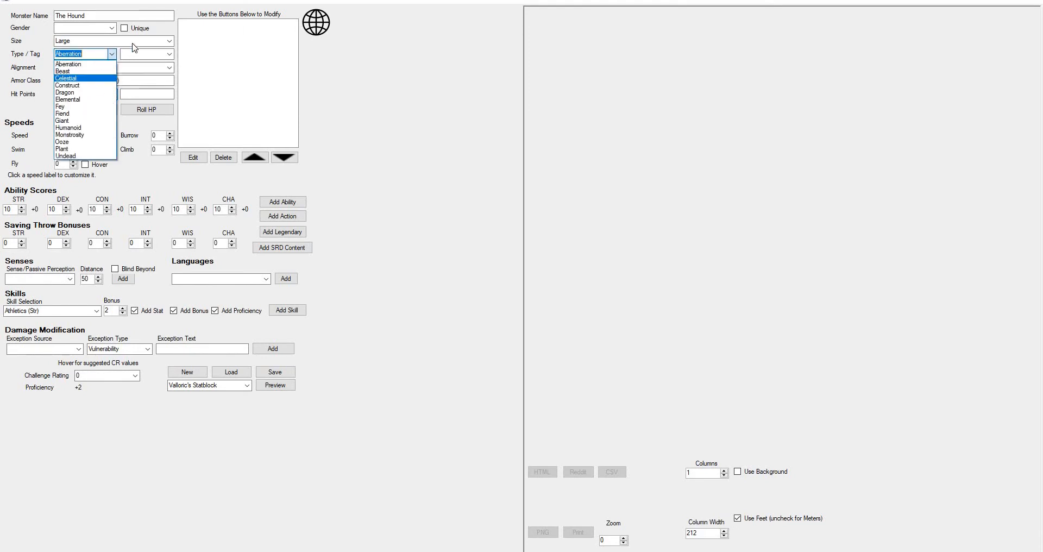
left_click(172, 42)
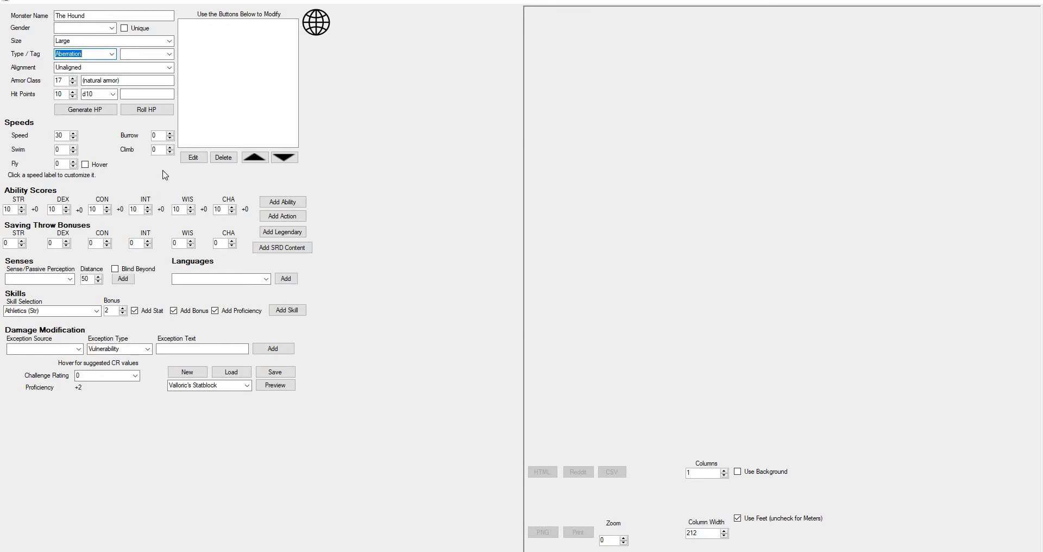
Step: Set the walking speed to 25 and the ability scores to STR 18, DEX 12, CON 18, INT 5, WIS 12 and CHA 7
left_click(73, 138)
left_click(66, 207)
left_click(66, 207)
left_click(22, 207)
left_click(21, 207)
left_click(151, 212)
left_click(152, 212)
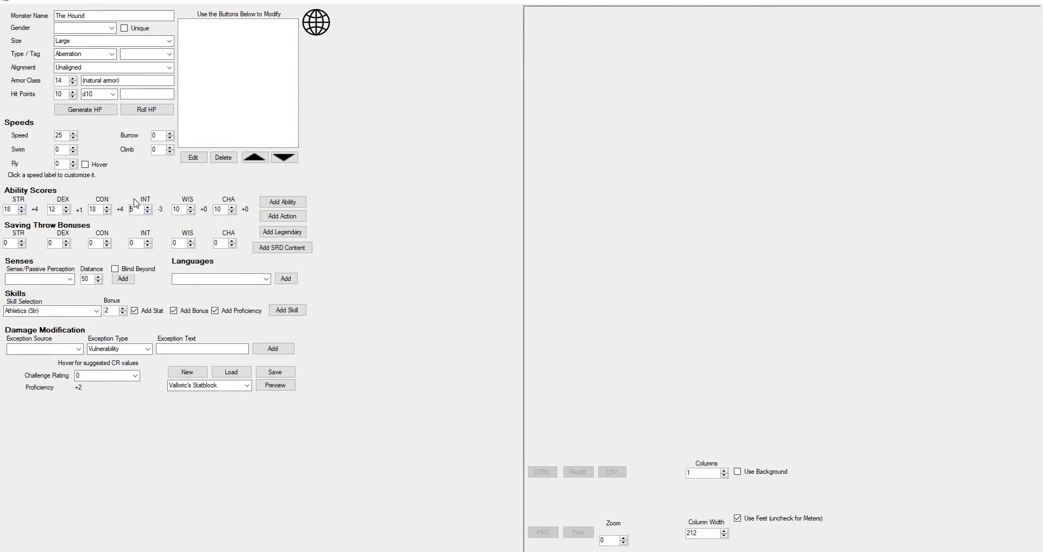
double_click(190, 207)
triple_click(233, 212)
Step: Set the saving throw bonuses to 4 for DEX, 4 for WIS and 3 for CHA
left_click(66, 241)
left_click(191, 241)
left_click(233, 241)
left_click(233, 241)
key("Tab")
Step: Add Blindsight with a distance of 60 ft. to the monster's senses
left_click(73, 281)
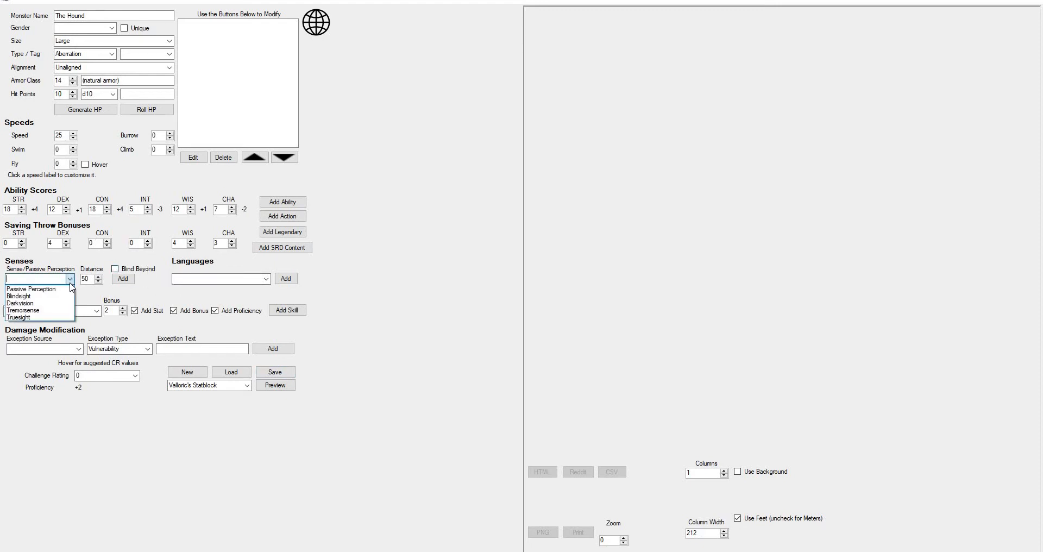
left_click(45, 297)
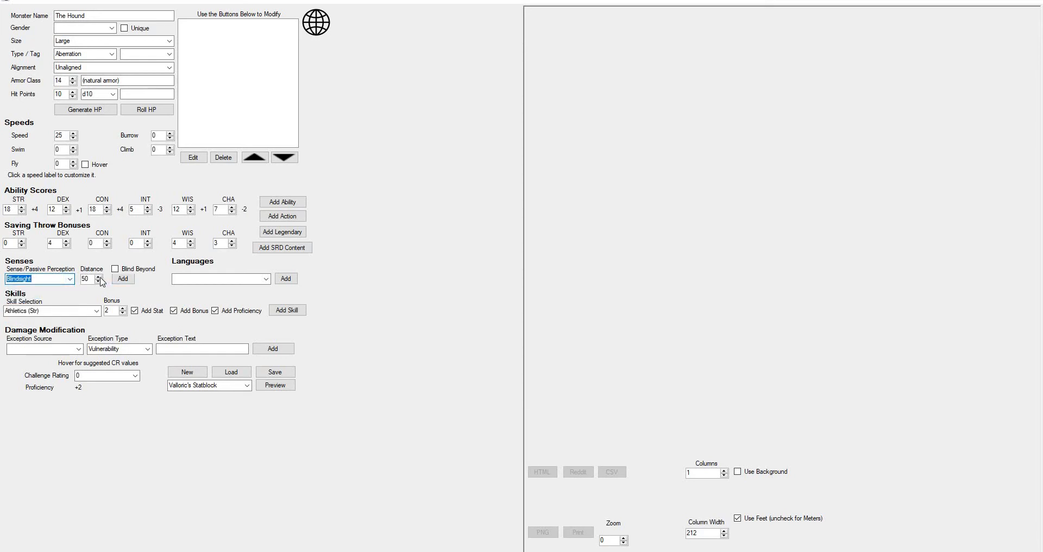
left_click(98, 277)
left_click(126, 279)
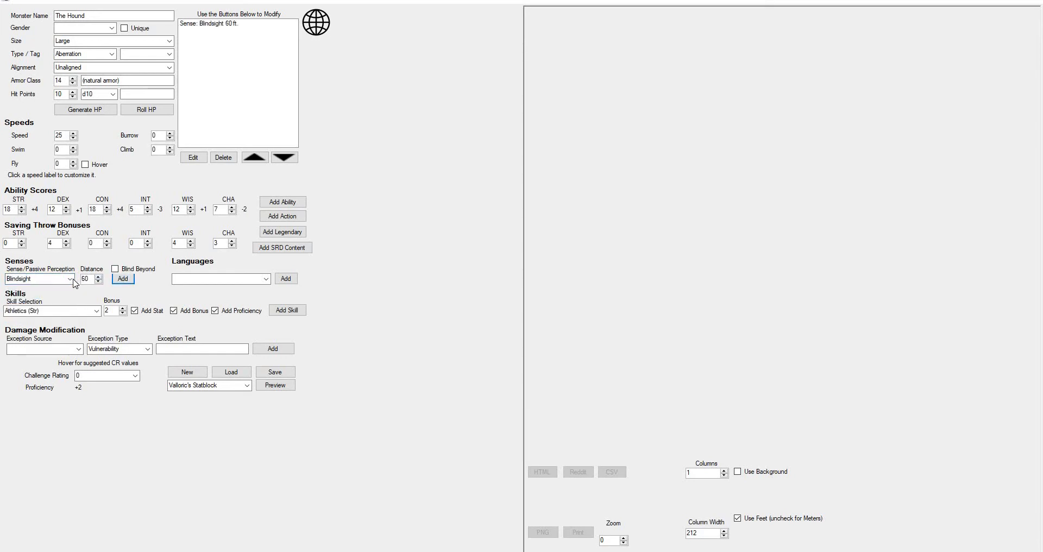
Step: Add Darkvision with a distance of 100 ft. to the monster's senses
left_click(72, 279)
left_click(71, 303)
left_click(98, 277)
left_click(122, 279)
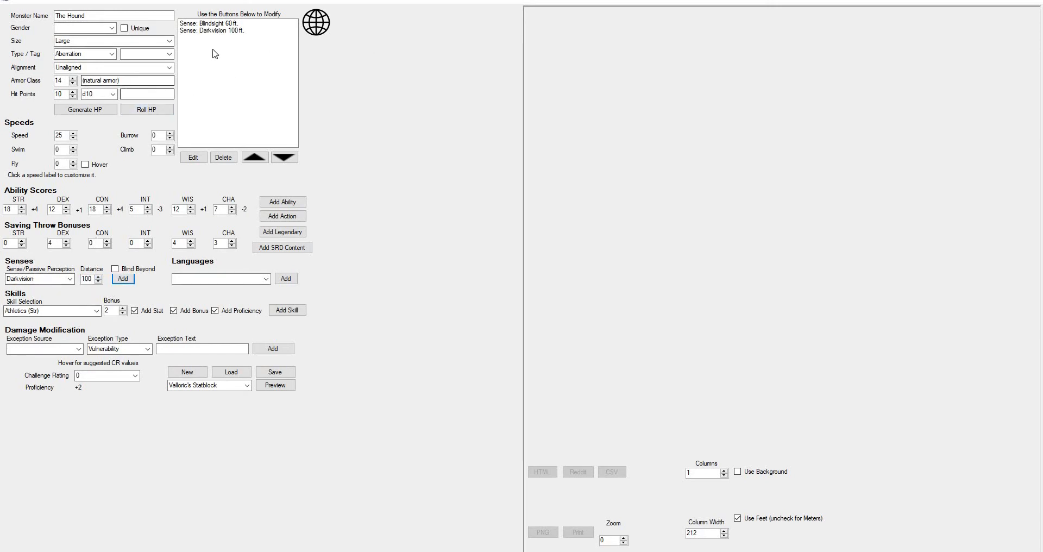
Step: Add None as the monster's language and set its challenge rating to 5
left_click(245, 280)
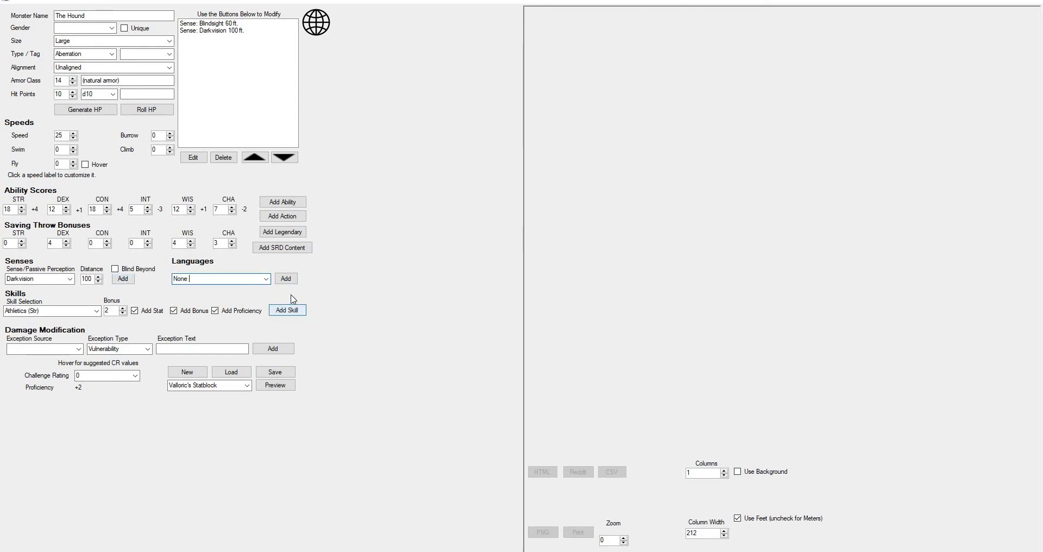
left_click(287, 280)
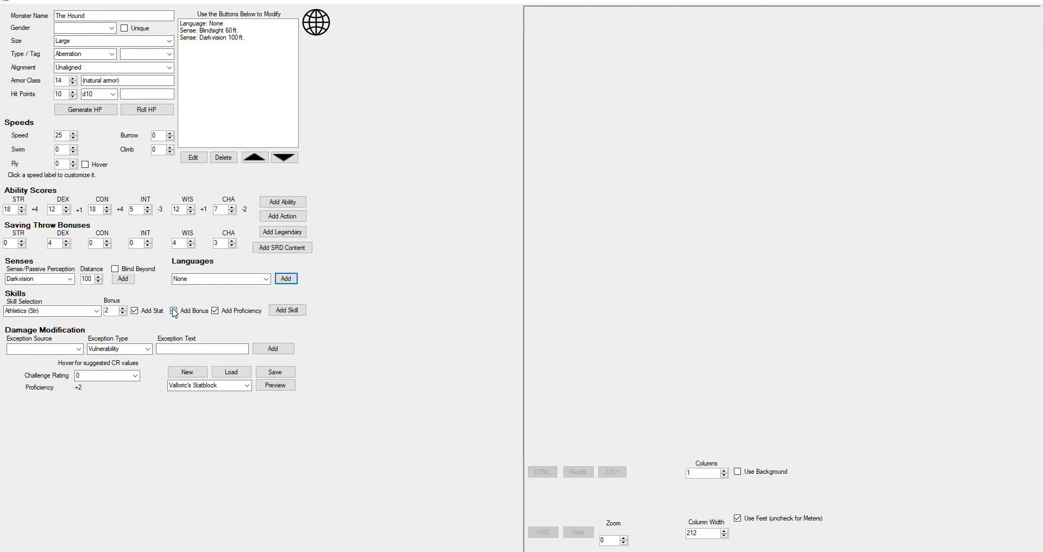
left_click(119, 376)
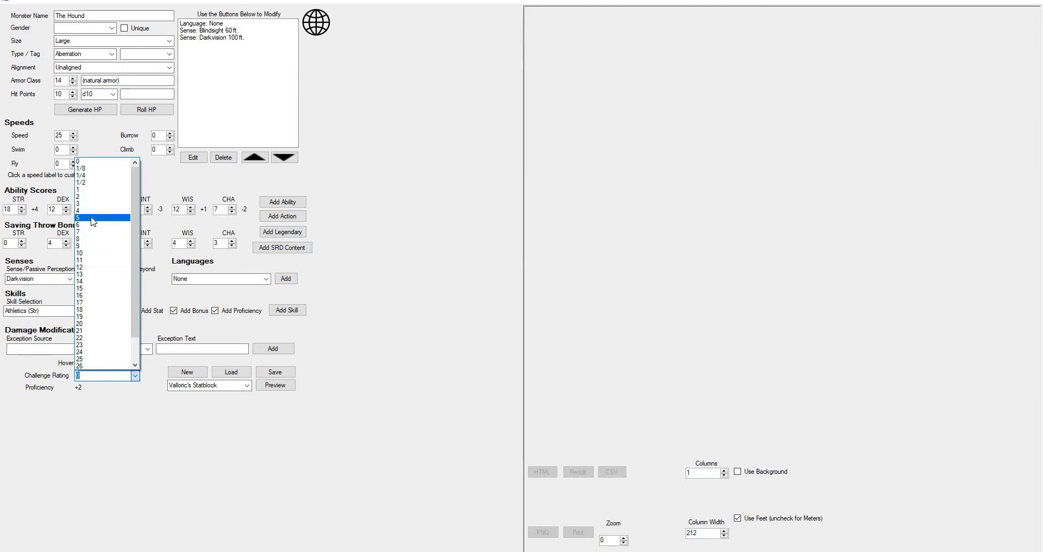
left_click(93, 217)
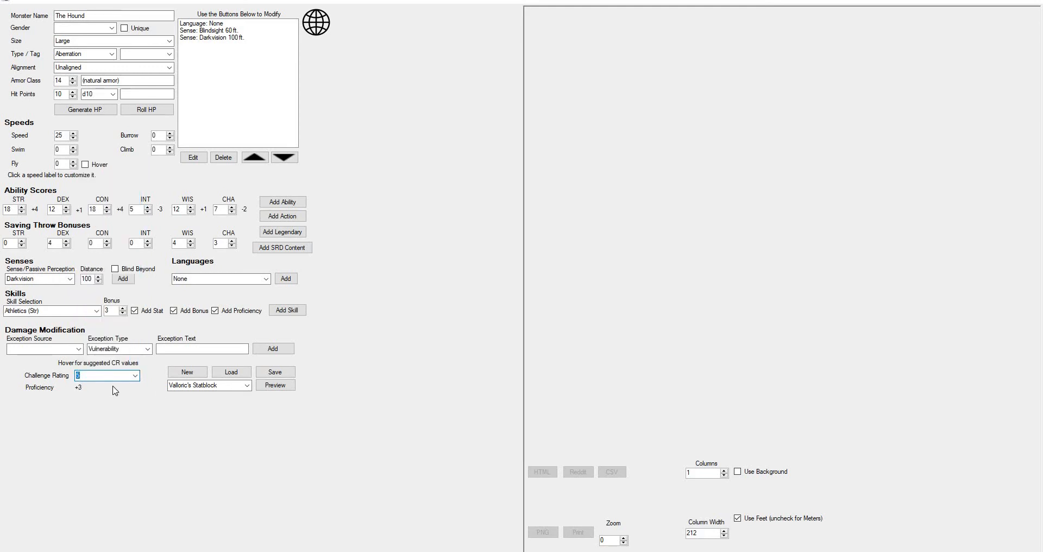
Step: Add the Athletics (Str) and Acrobatics (Dex) skills using stat and proficiency but no extra bonus
left_click(173, 311)
left_click(287, 311)
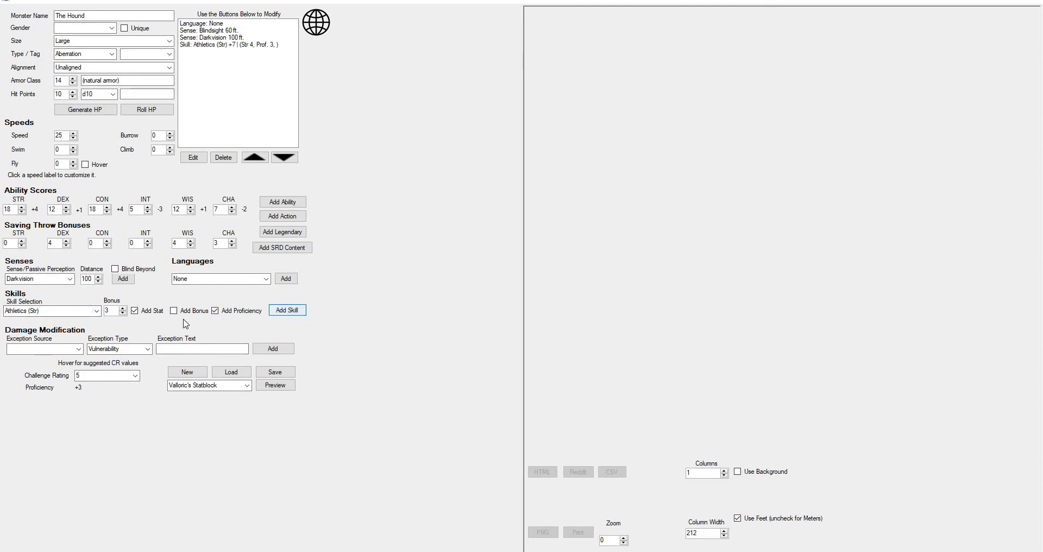
left_click(99, 313)
left_click(60, 334)
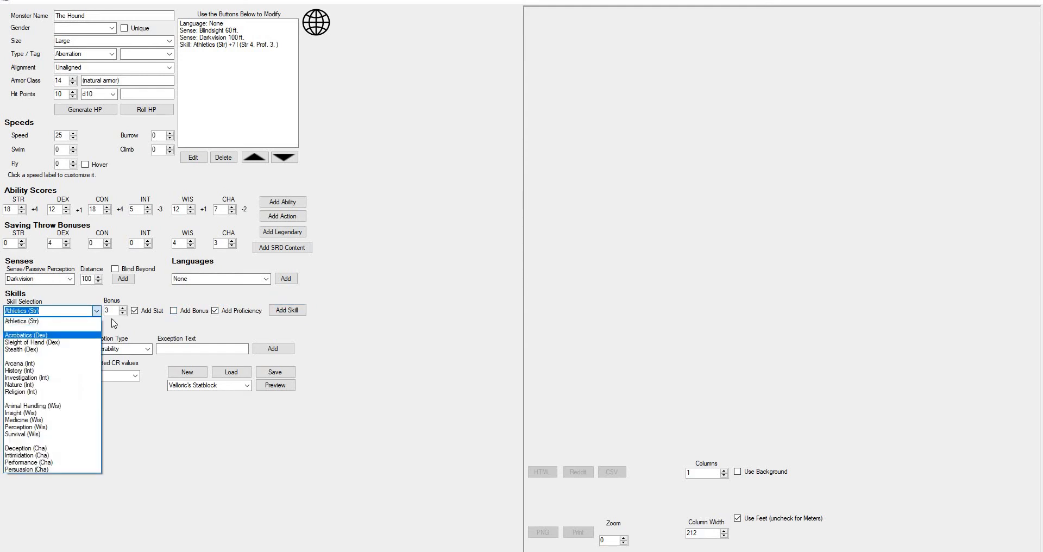
left_click(287, 310)
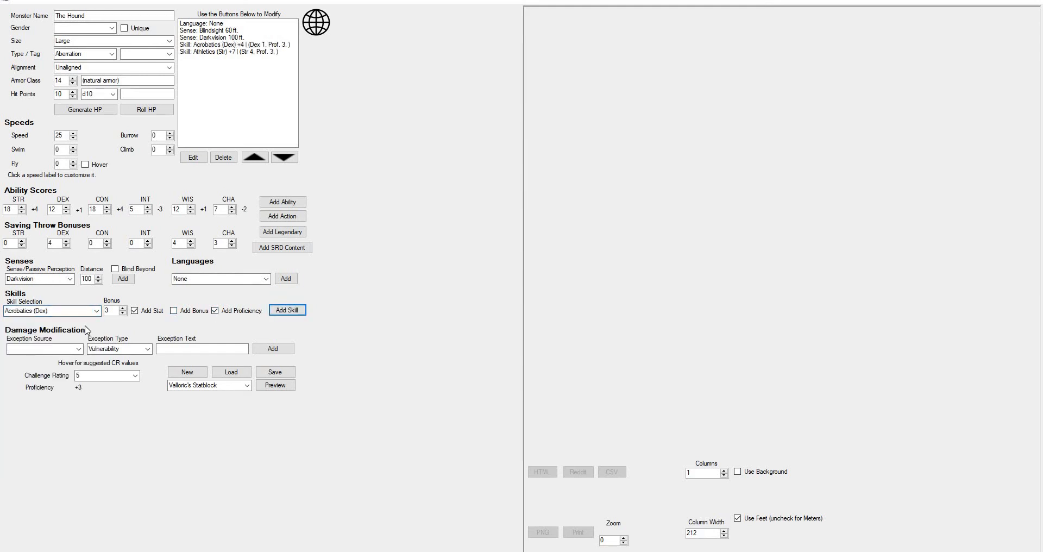
Step: Add the Perception (Wis) and Survival (Wis) skills with stat and proficiency only
left_click(97, 314)
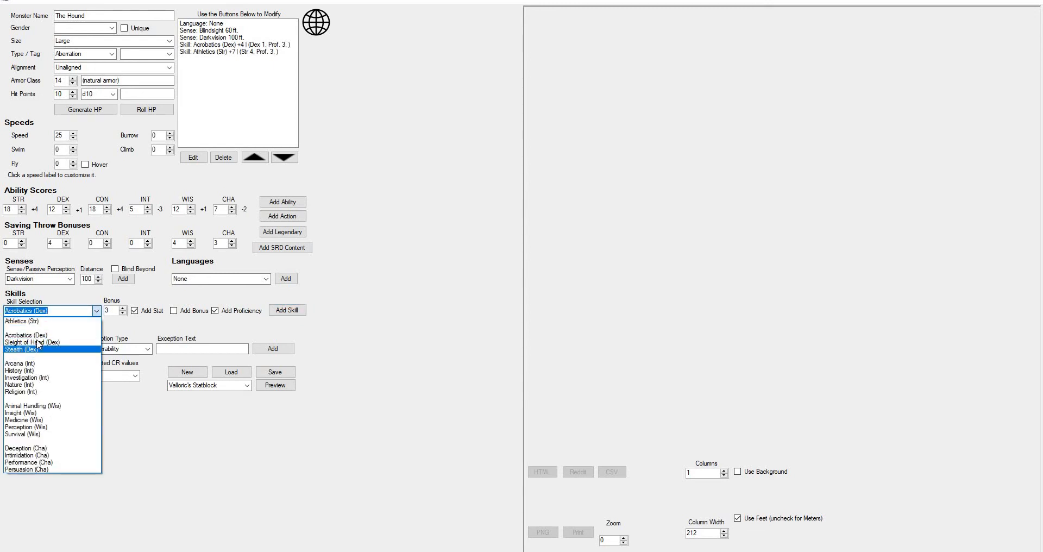
left_click(54, 427)
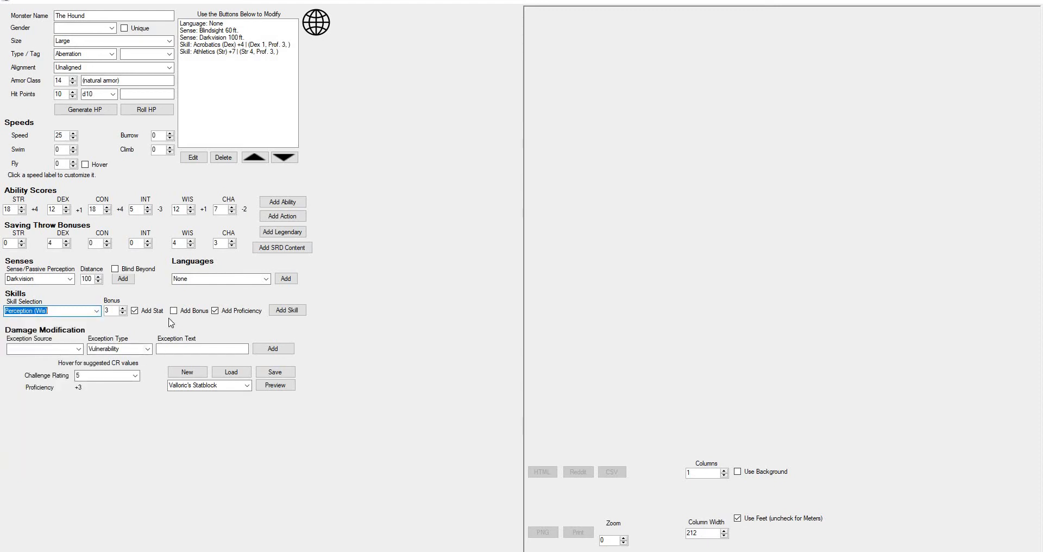
left_click(287, 309)
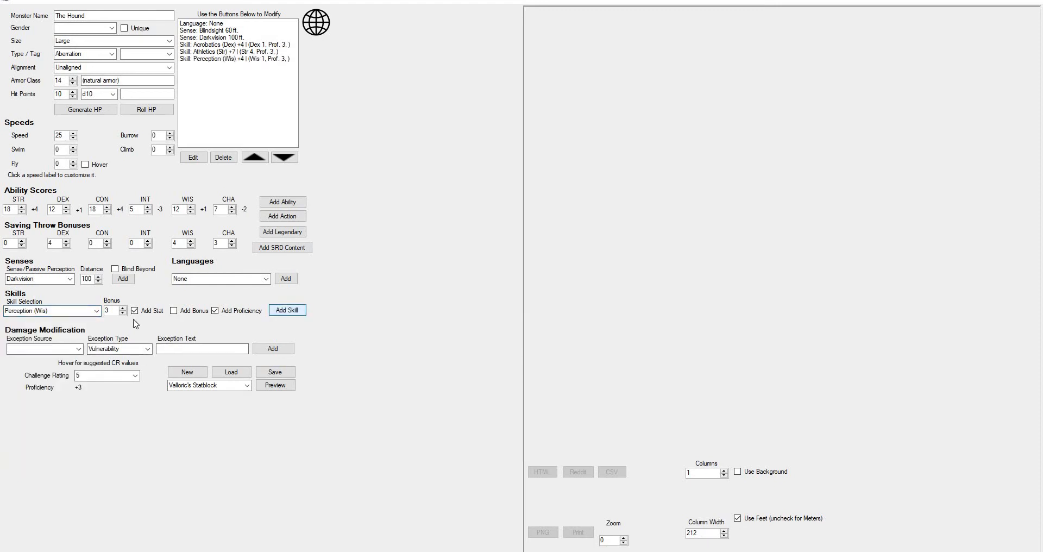
left_click(99, 313)
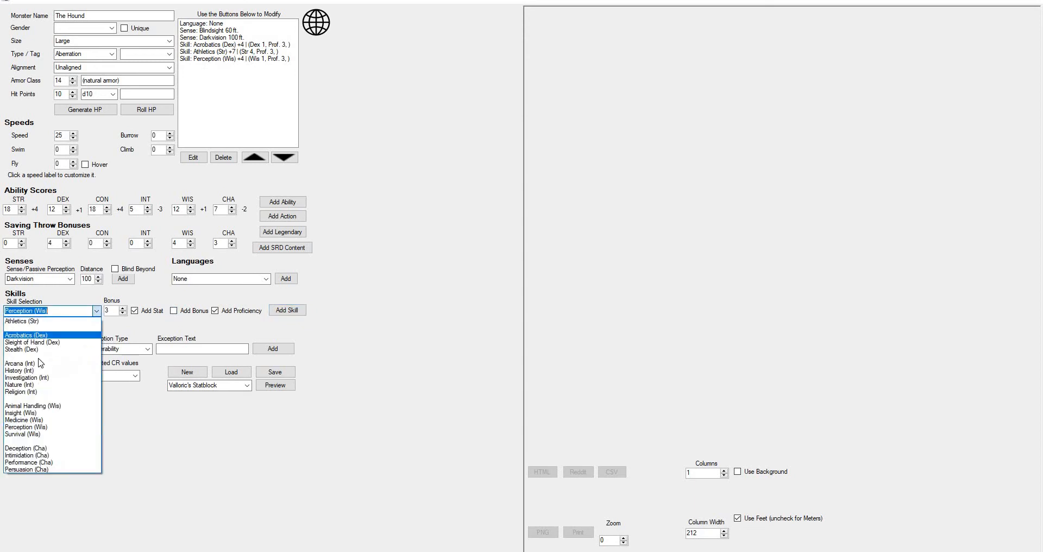
left_click(43, 435)
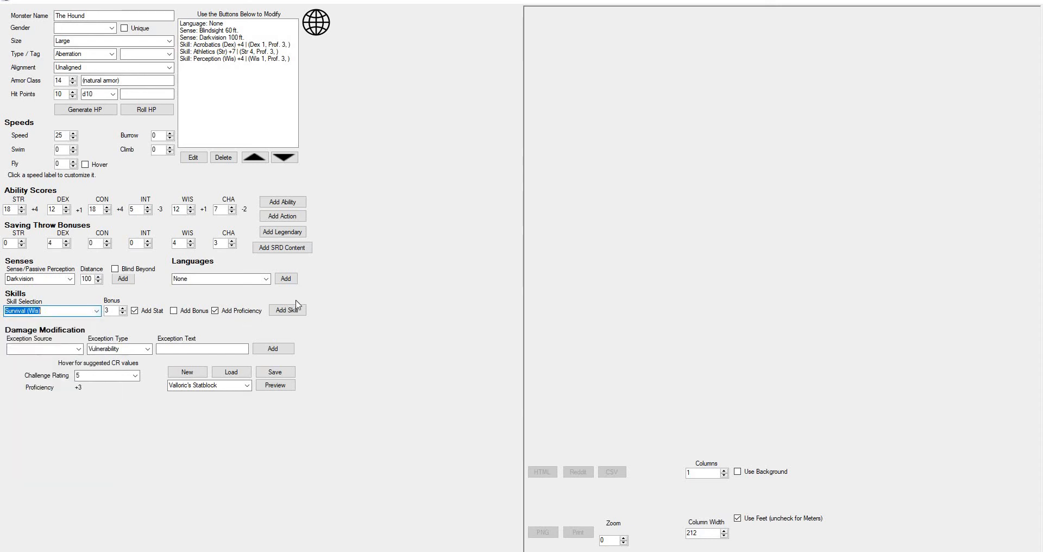
left_click(291, 314)
left_click(291, 316)
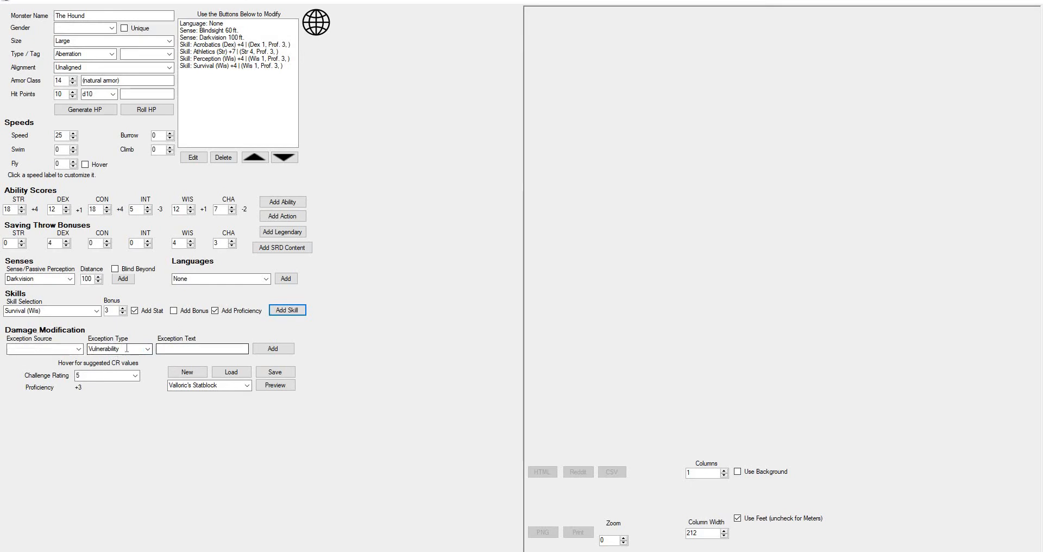
left_click(147, 351)
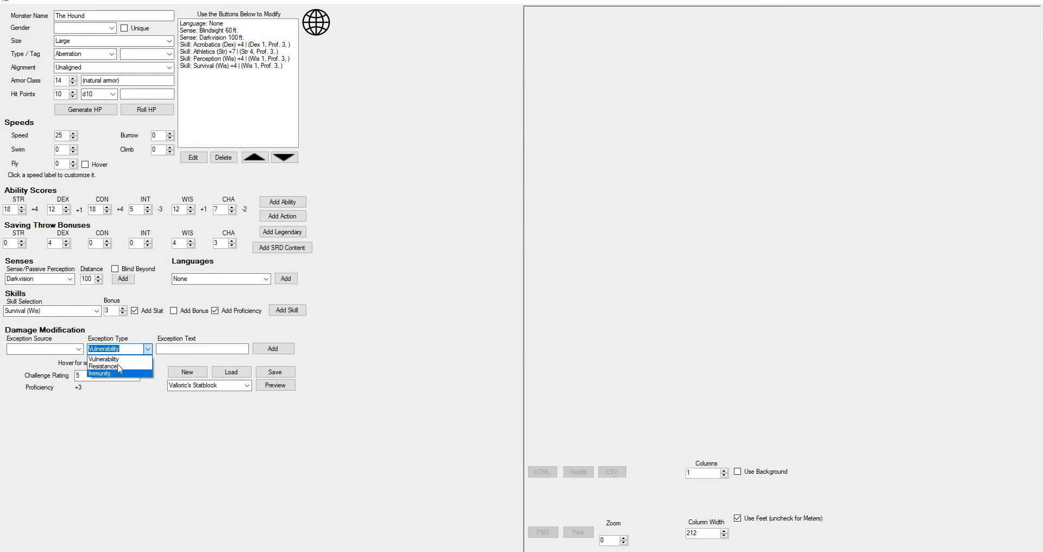
left_click(139, 341)
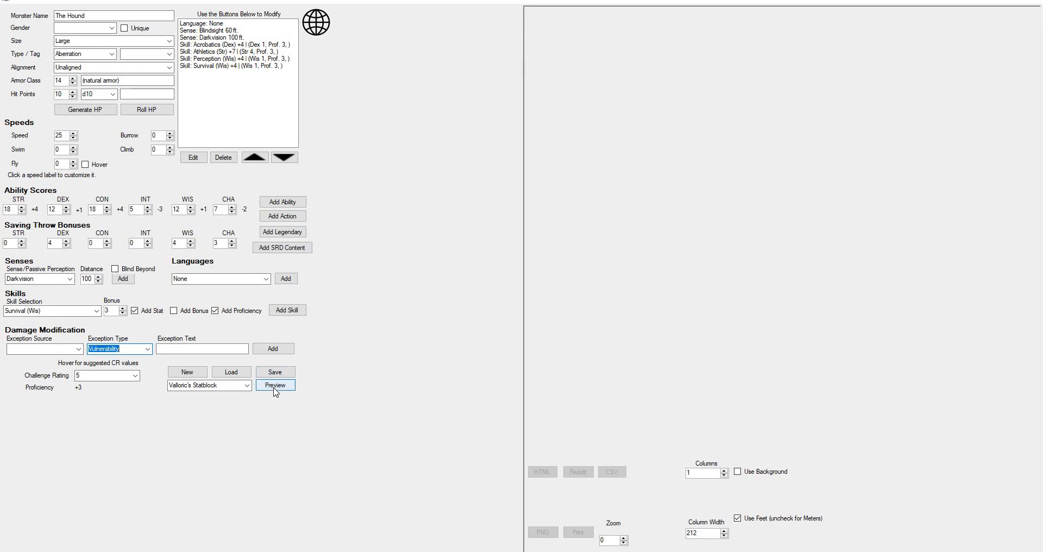
Step: Generate the hit points from the hit dice and set the armor class to 17, previewing the statblock
left_click(98, 110)
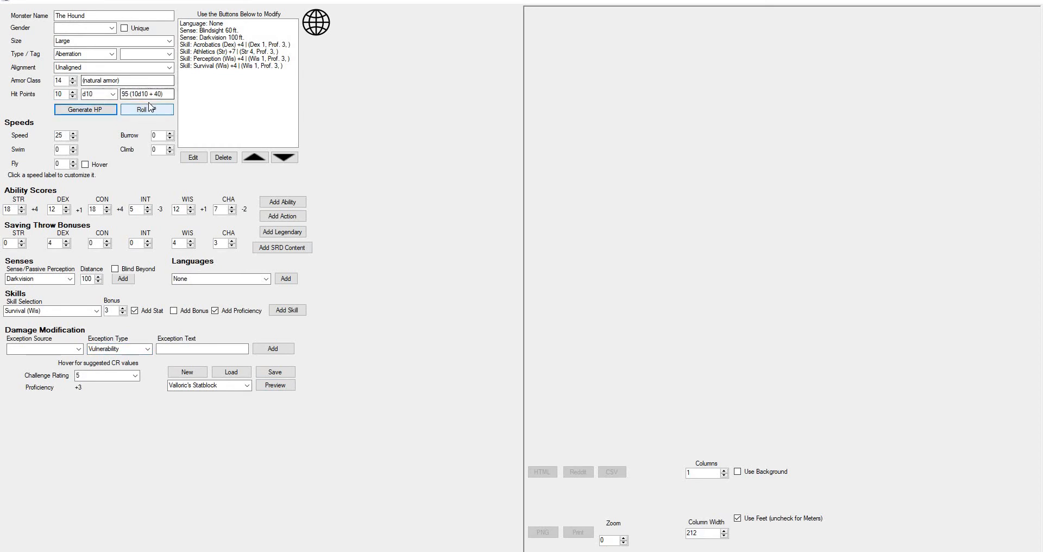
left_click(283, 387)
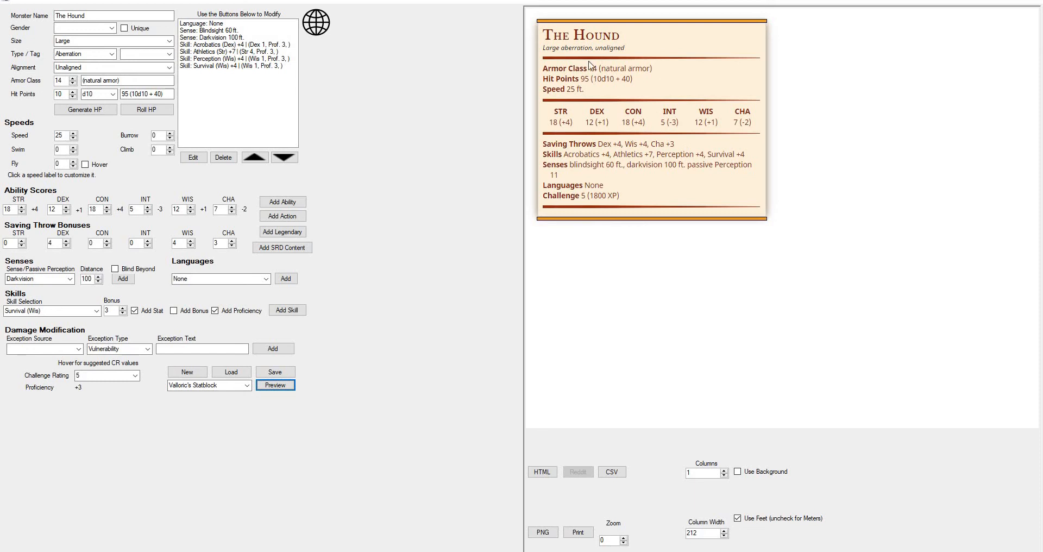
triple_click(74, 79)
left_click(277, 385)
Step: Add Passive Perception with a value of 14 to the monster's senses and refresh the statblock preview
left_click(70, 279)
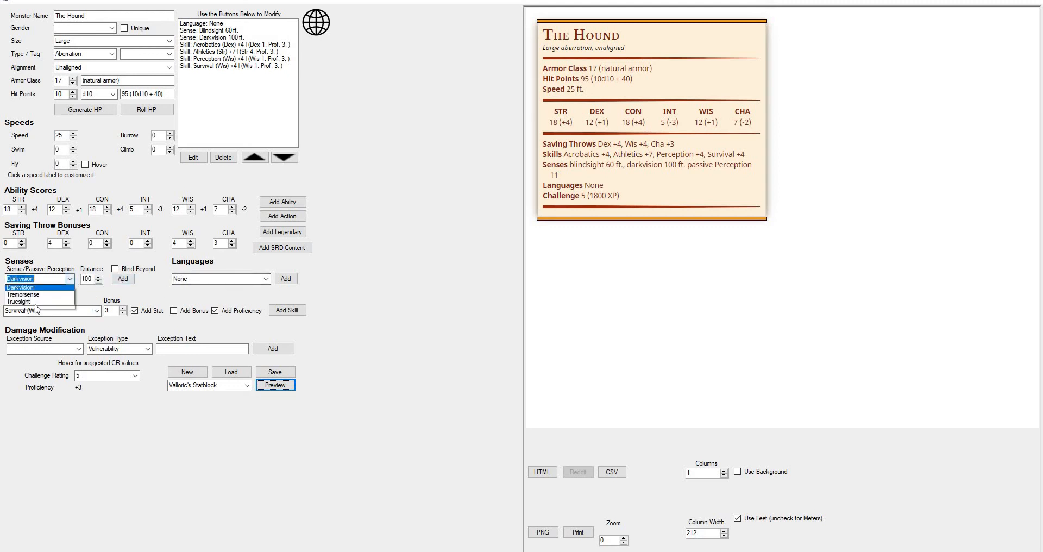
left_click(30, 290)
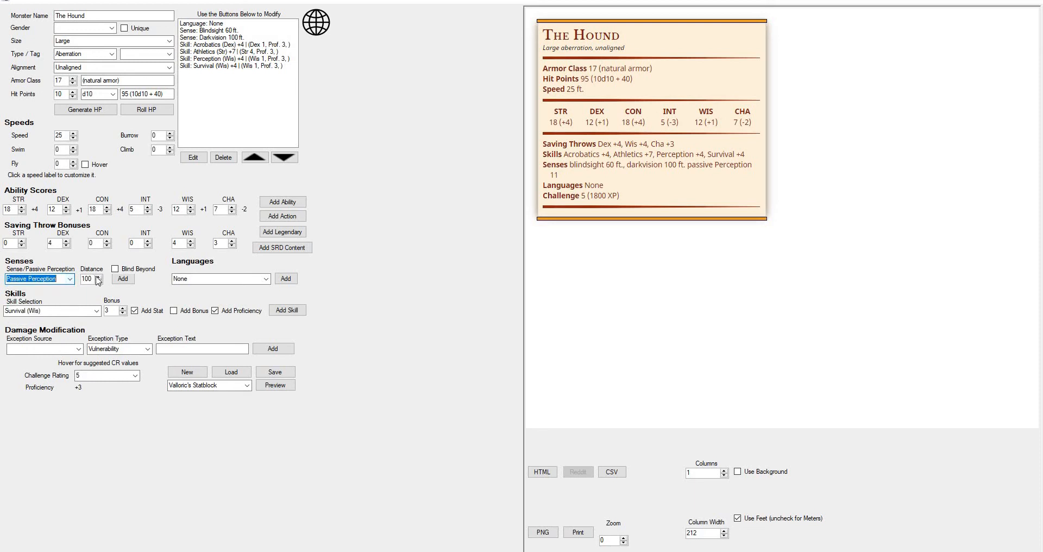
left_click_drag(90, 281, 113, 294)
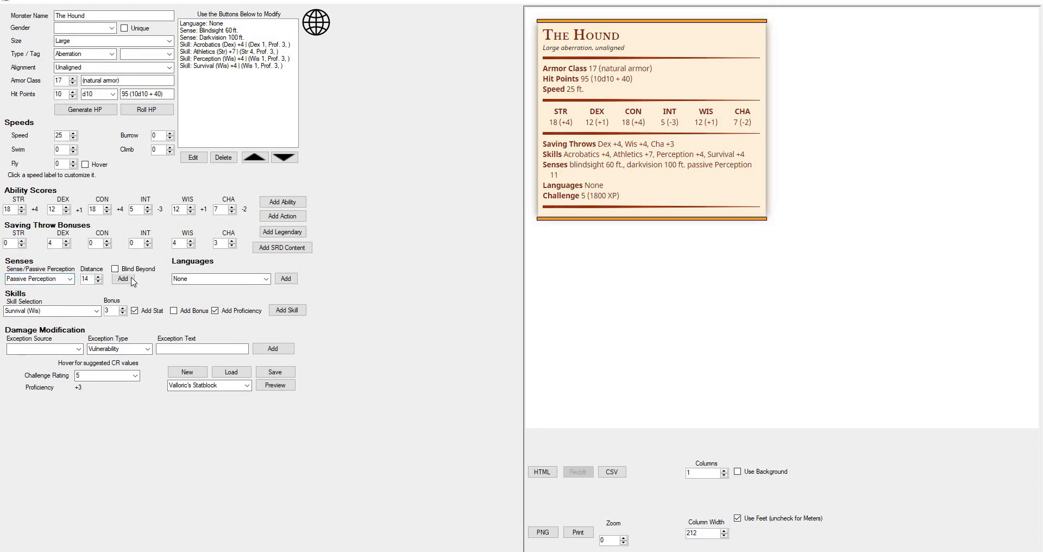
left_click(122, 278)
left_click(277, 386)
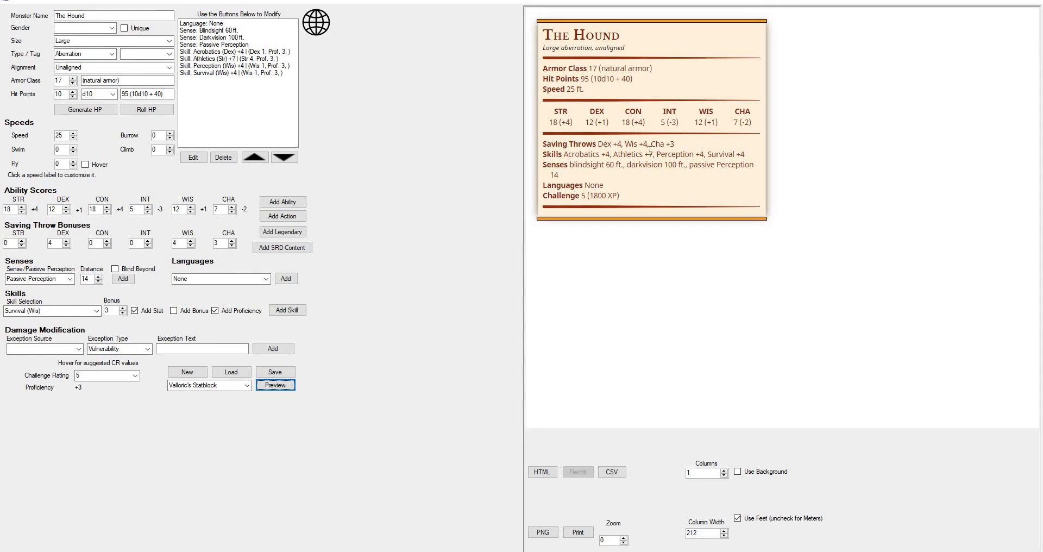
Step: Begin a Pack Tactics ability described as "The Hound has advantage on attack rolls against a creature if at least one of the Hound's"
left_click(278, 204)
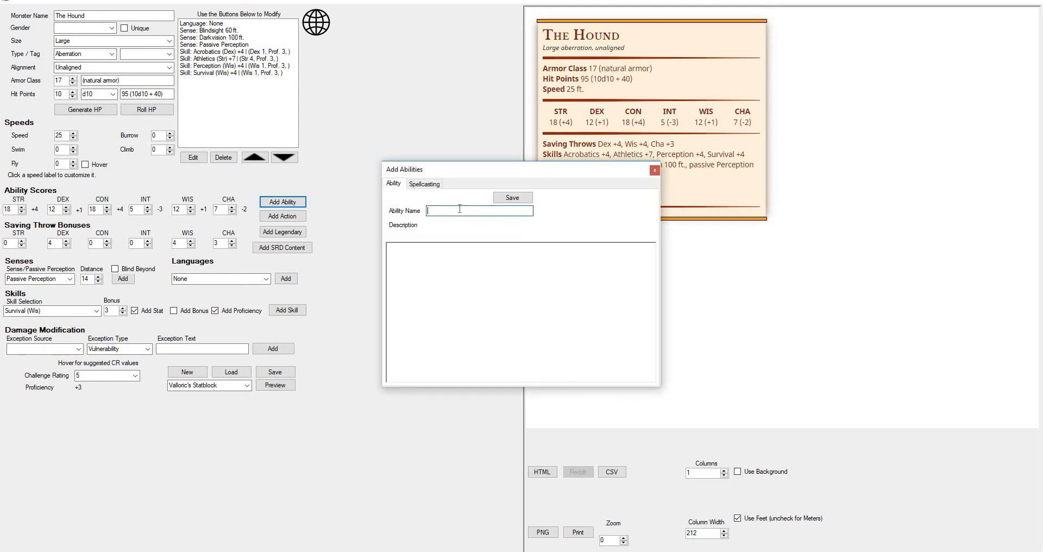
type("P")
type("The")
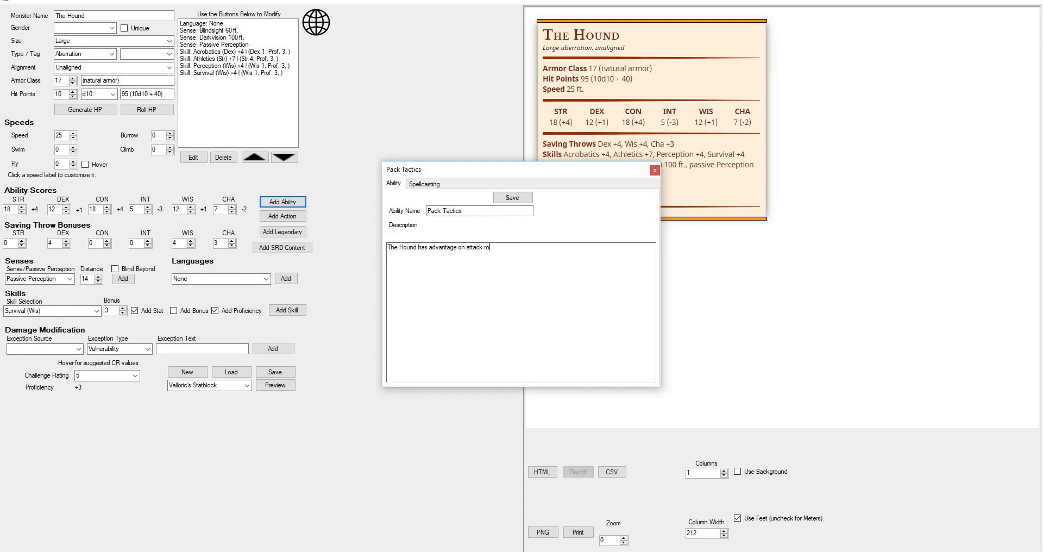
type("against a crera")
type("ture ")
type("if at ")
type("least one of the Hound")
type(";")
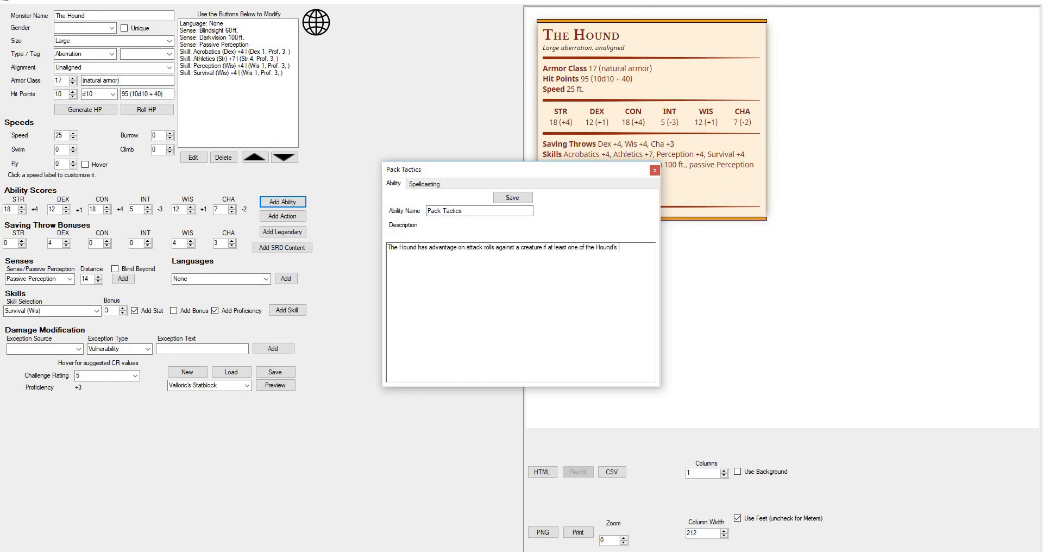
Step: Complete the Pack Tactics description with "allies is within 5 feet of the creature and the ally isn't incapacitated.", then save and preview it
type("s allies is with")
type("in 5 feet of the creature")
type("and the")
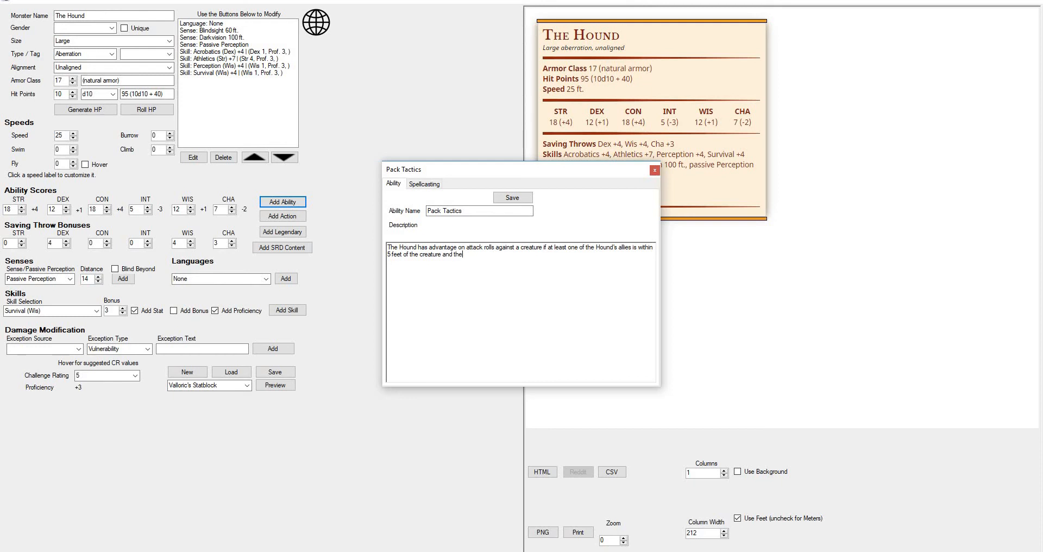
type(" ally")
type("isn't incapacitated.")
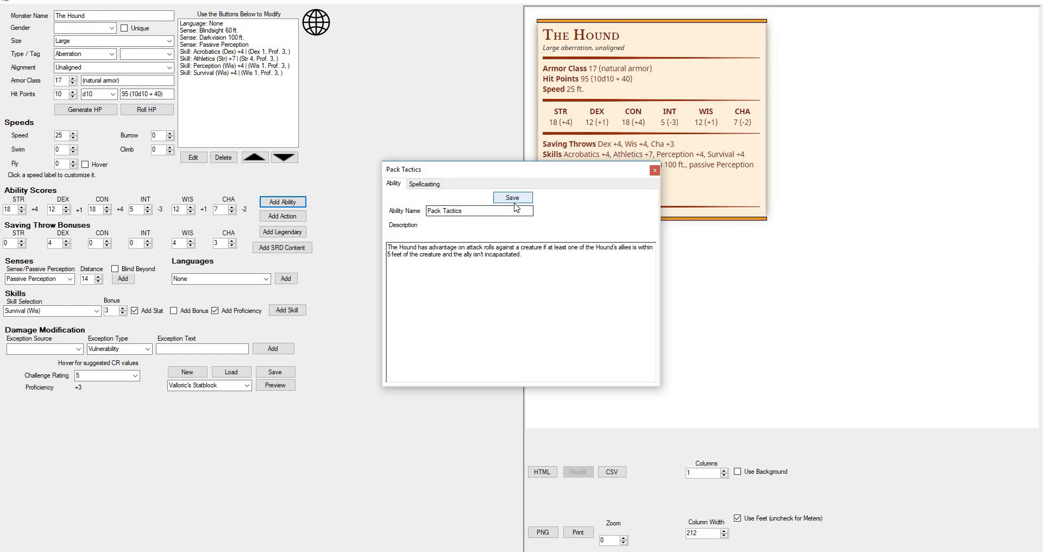
key("Return")
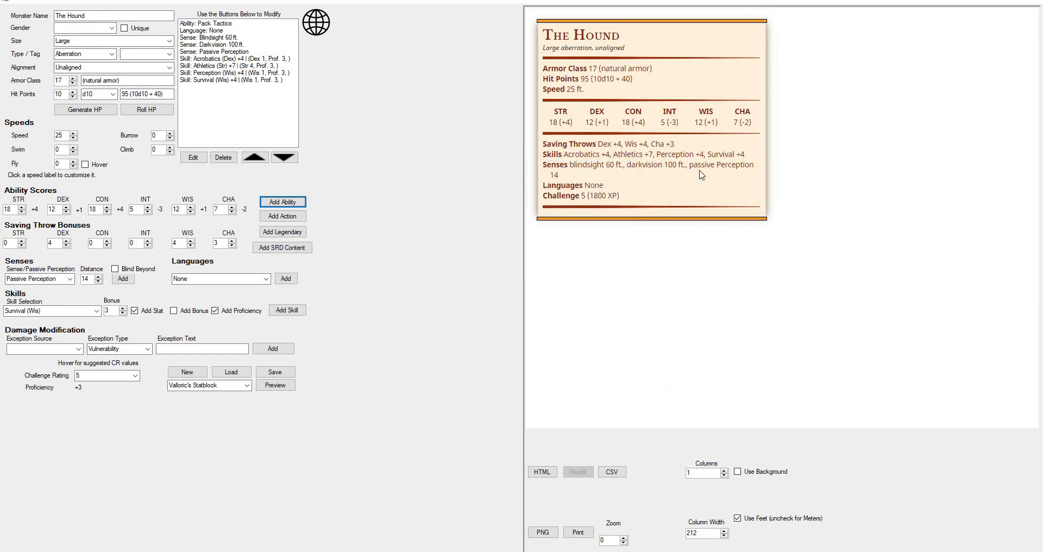
left_click(276, 385)
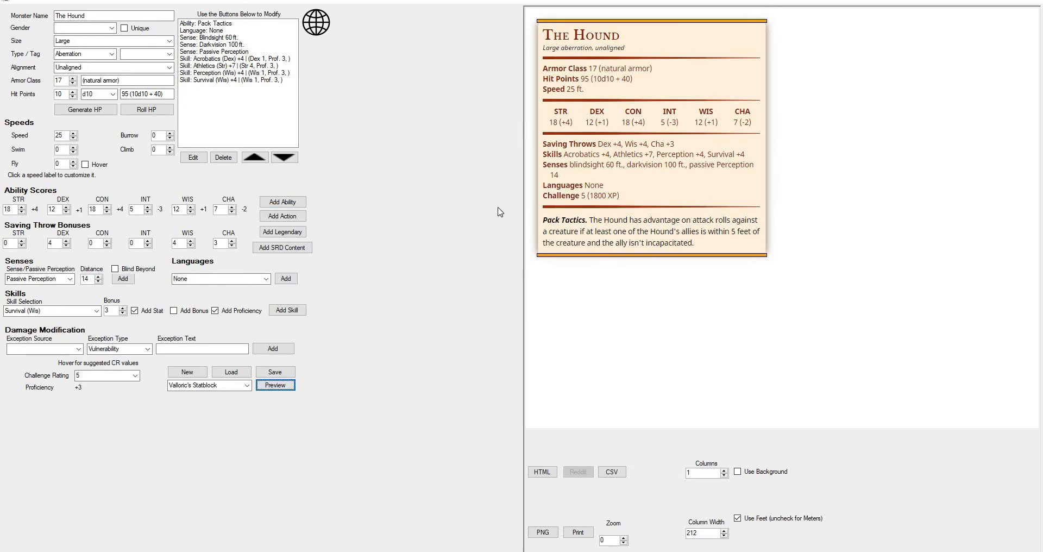
Step: Begin a new weapon attack action named Bite as a Melee Weapon Attack with Strength-based hit and damage bonuses
left_click(276, 80)
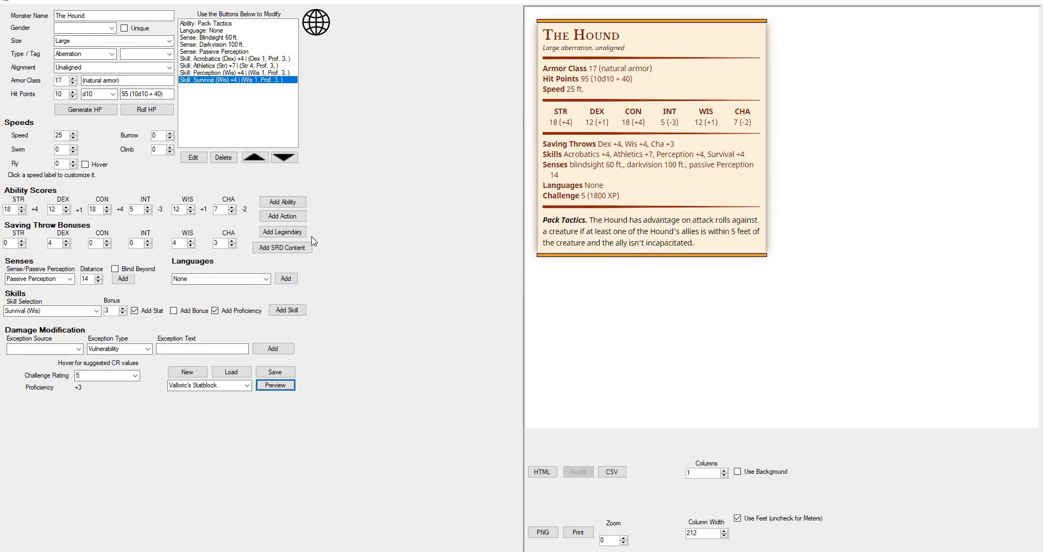
left_click(284, 217)
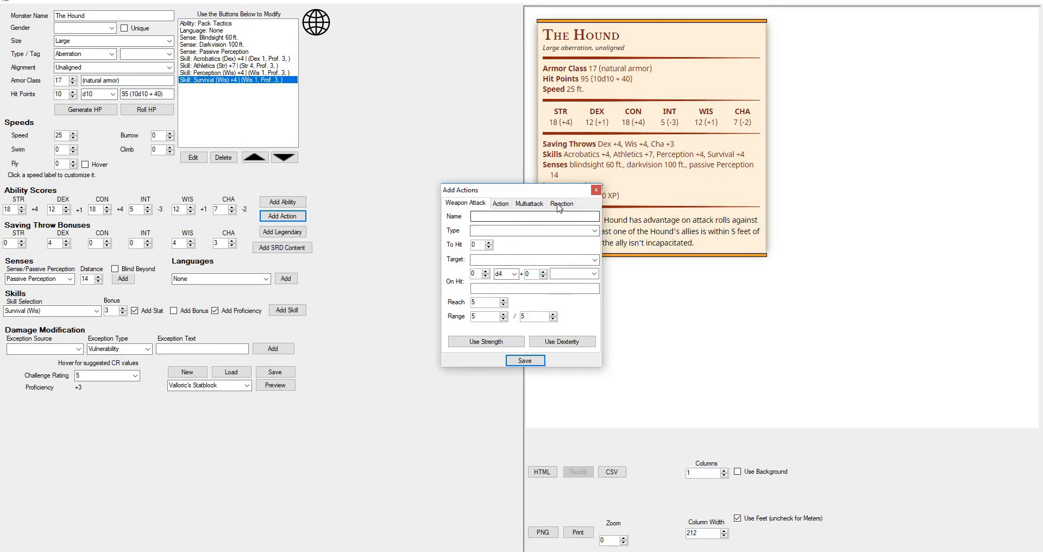
left_click(529, 203)
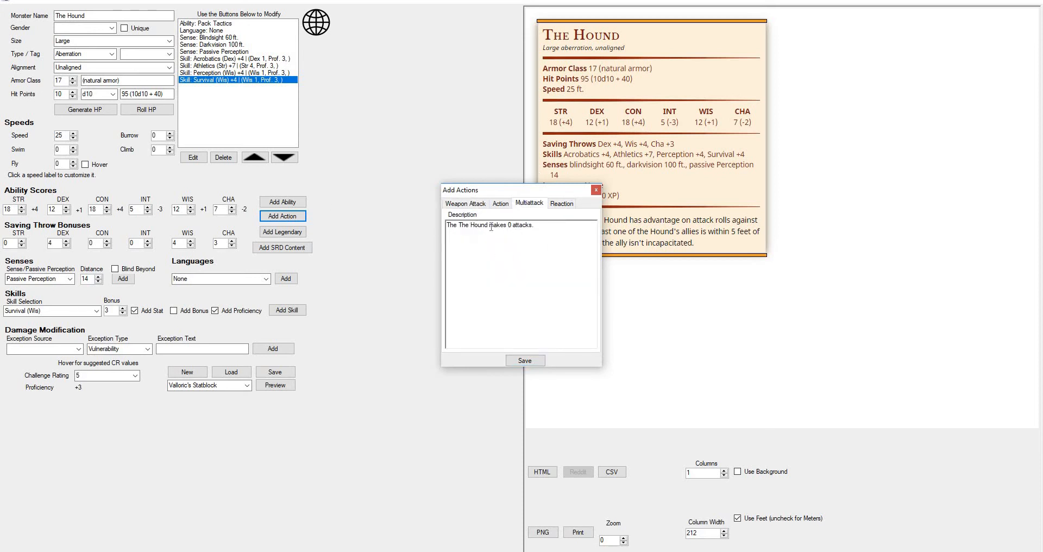
left_click(466, 206)
left_click(494, 216)
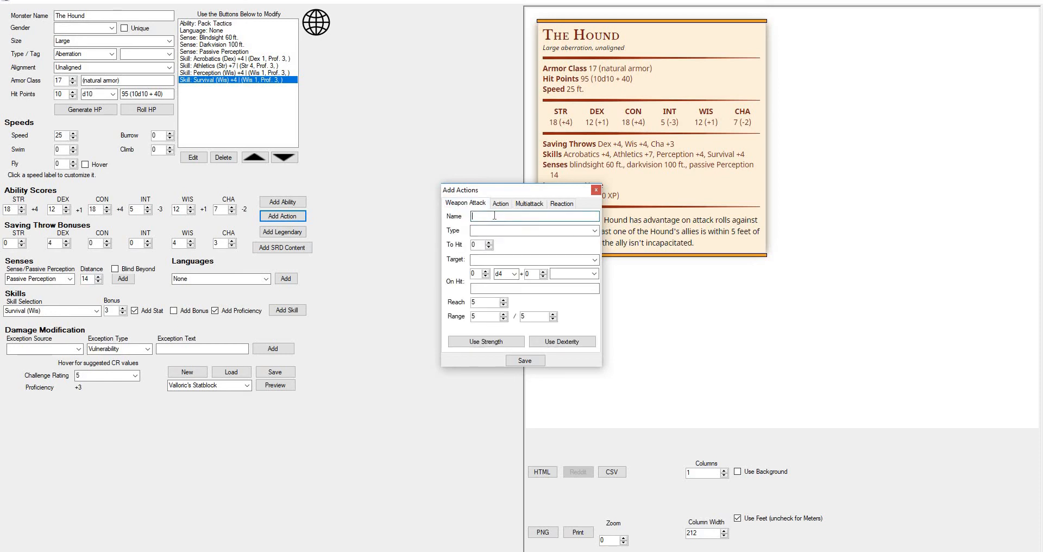
type("Bite")
left_click(509, 231)
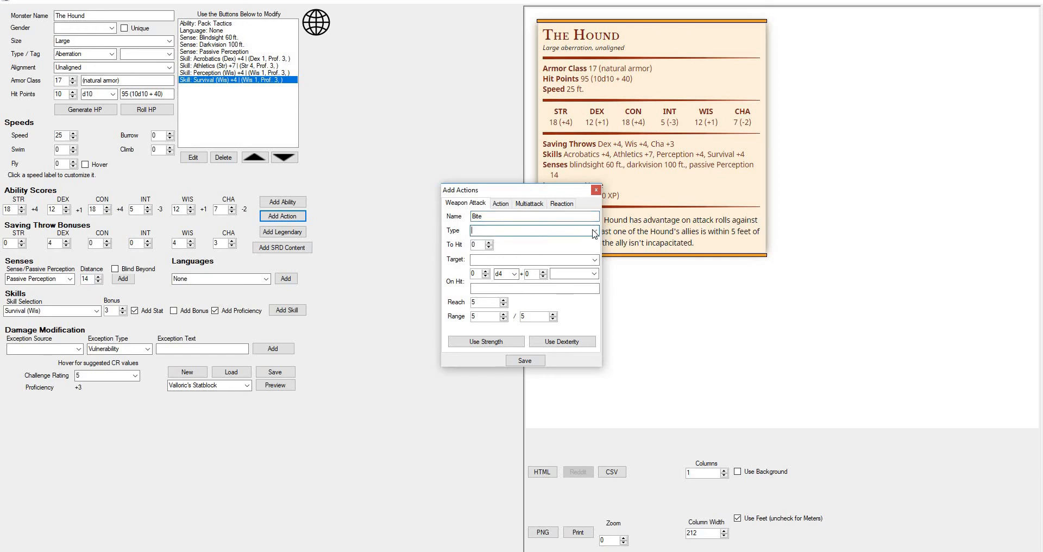
left_click(594, 230)
left_click(523, 242)
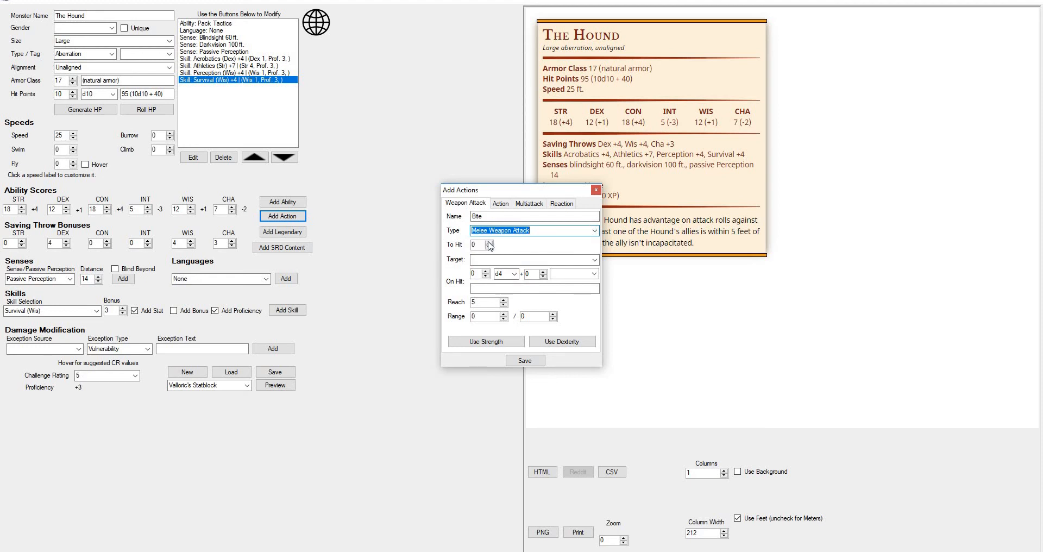
double_click(489, 243)
left_click(489, 242)
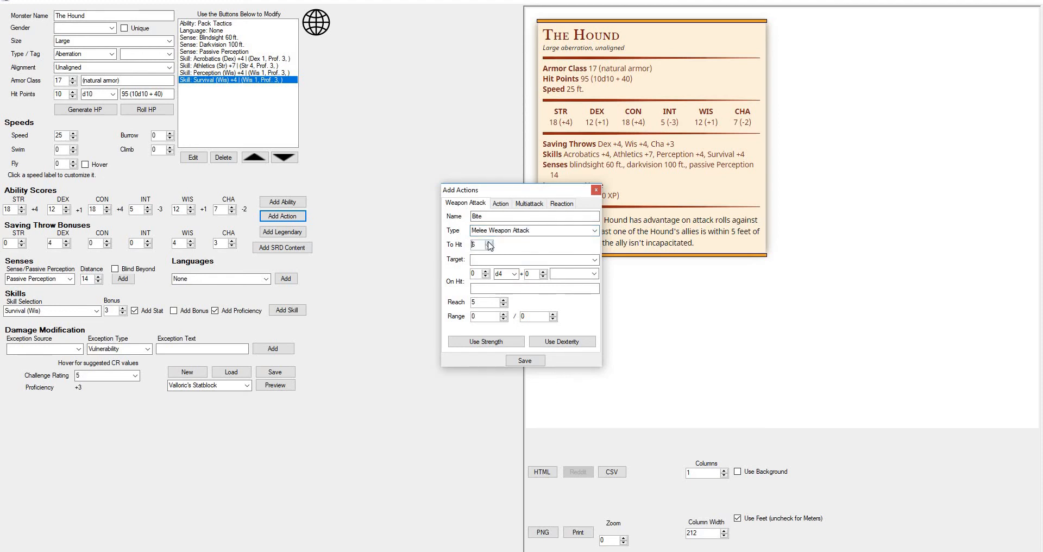
left_click(495, 347)
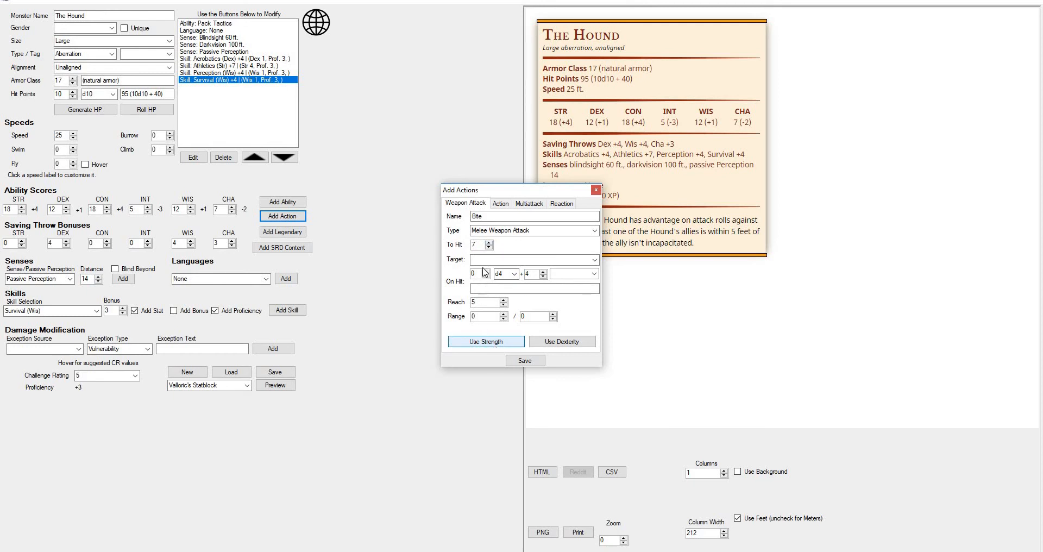
Step: Set the Bite attack to hit one target for 2d8 Piercing damage
left_click(595, 260)
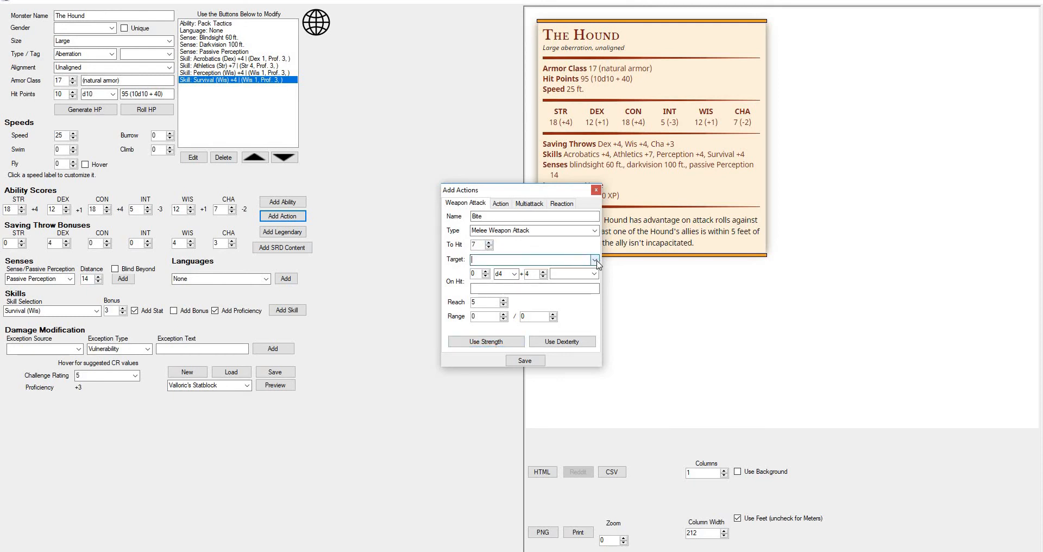
left_click(594, 260)
left_click(497, 277)
left_click(487, 276)
left_click(485, 271)
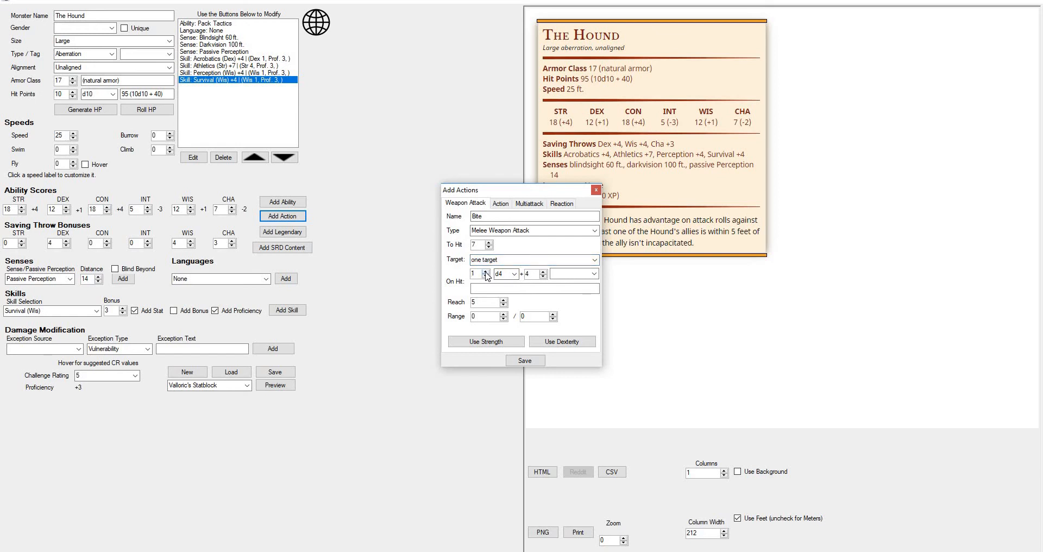
left_click(514, 275)
left_click(507, 298)
left_click(594, 274)
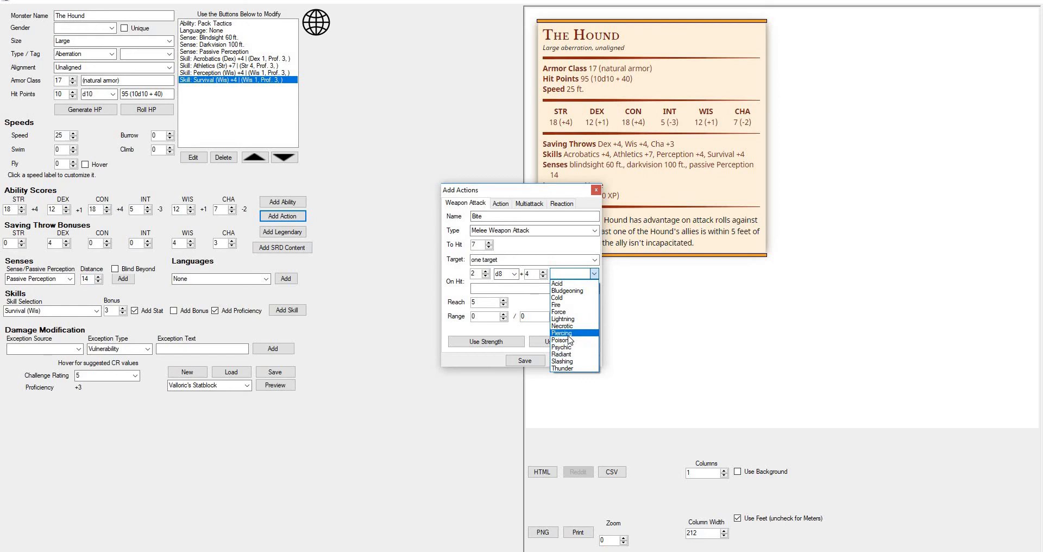
Step: Set the Bite's on-hit text to "The target is grappled (escape DC 15). Until the grapple ends, the Hound cannot use its bite to target another creature."
left_click(503, 289)
left_click(503, 290)
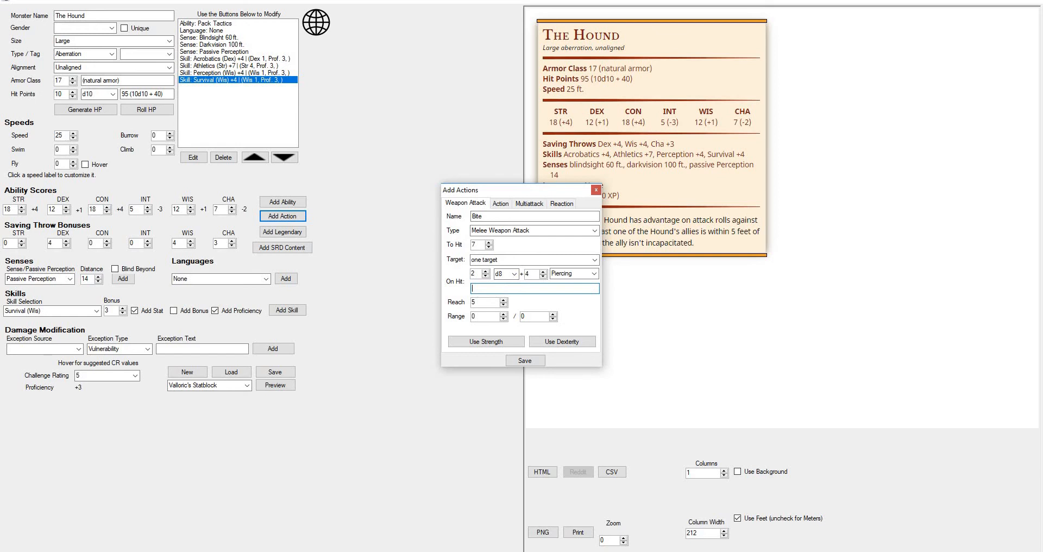
type("The target is grappled (escape DC 15). Until")
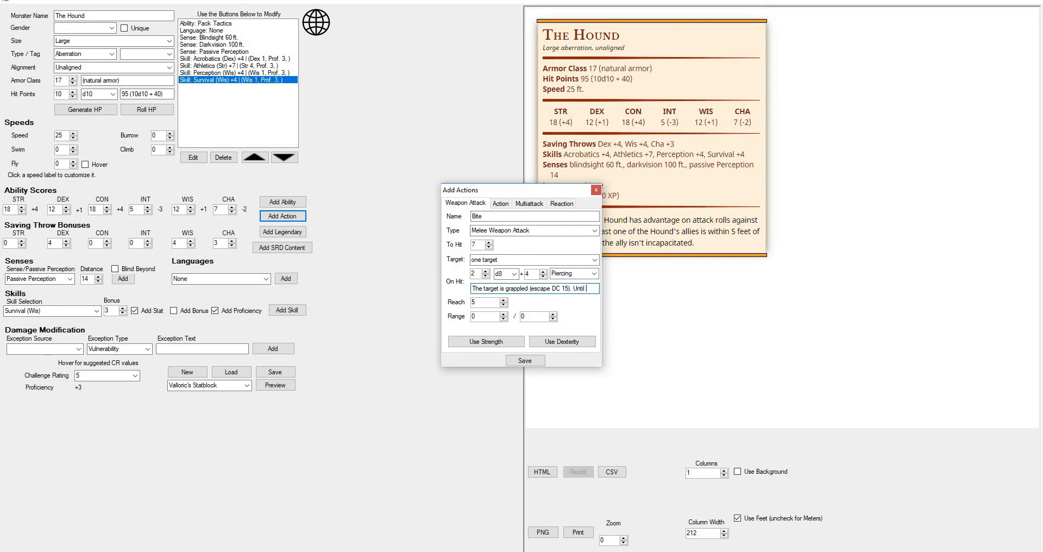
type("kthe gro")
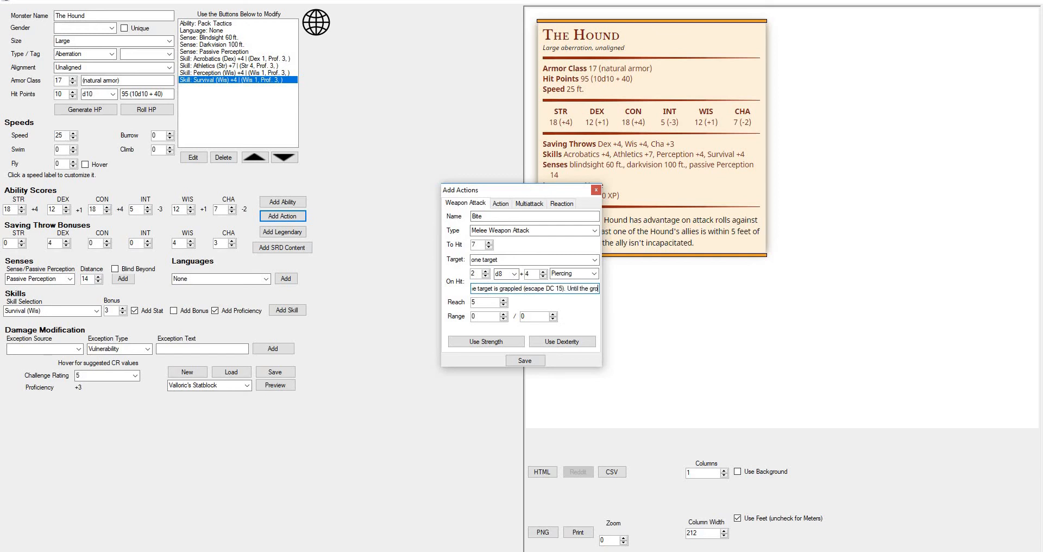
type("apple ends, the")
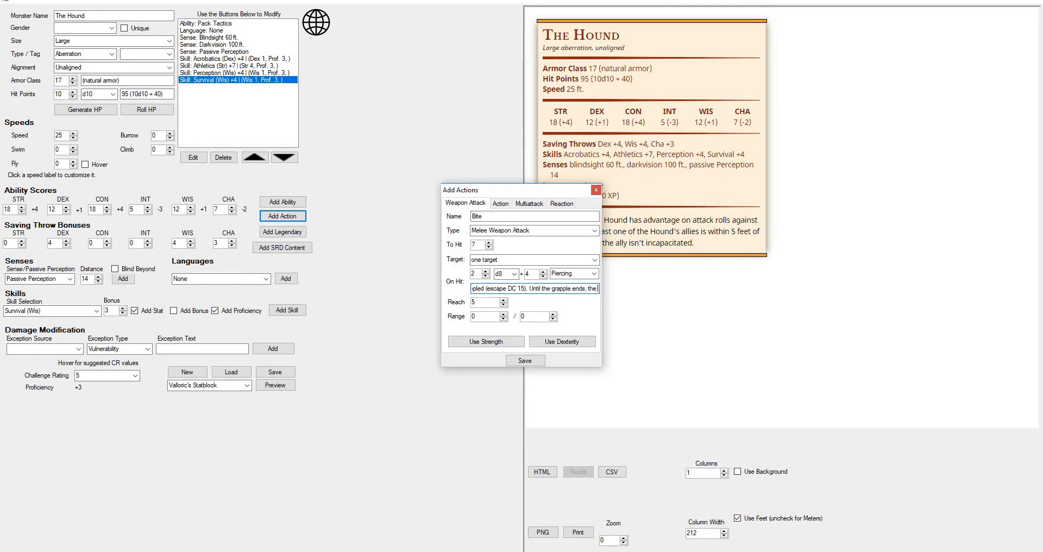
type(" Hound cannot")
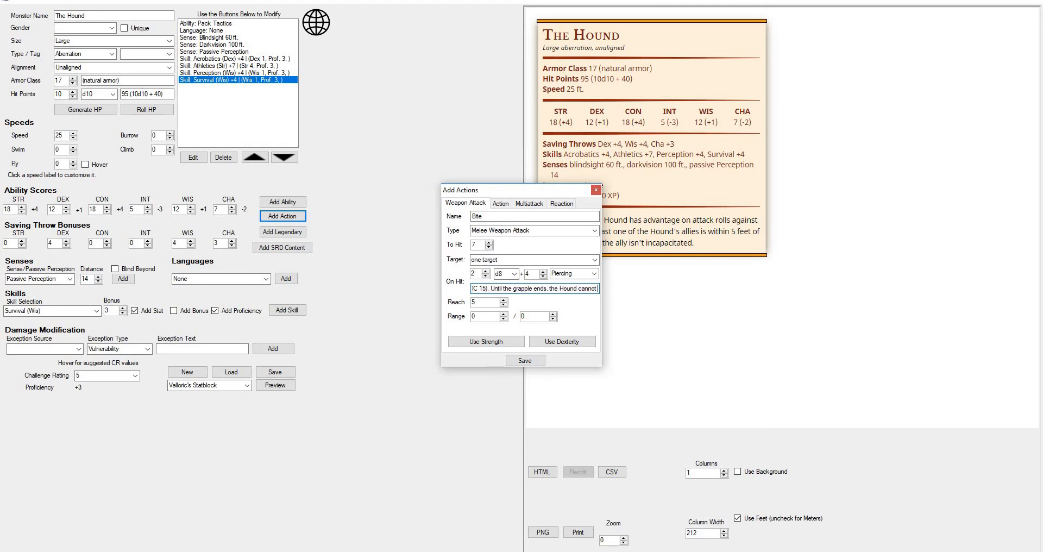
type(" use i")
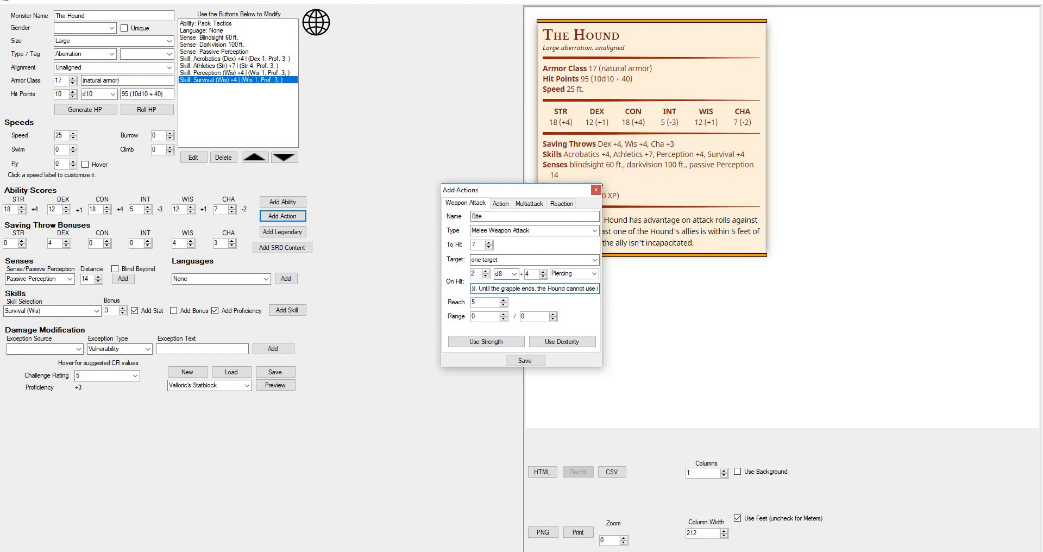
type("ts bite to ta")
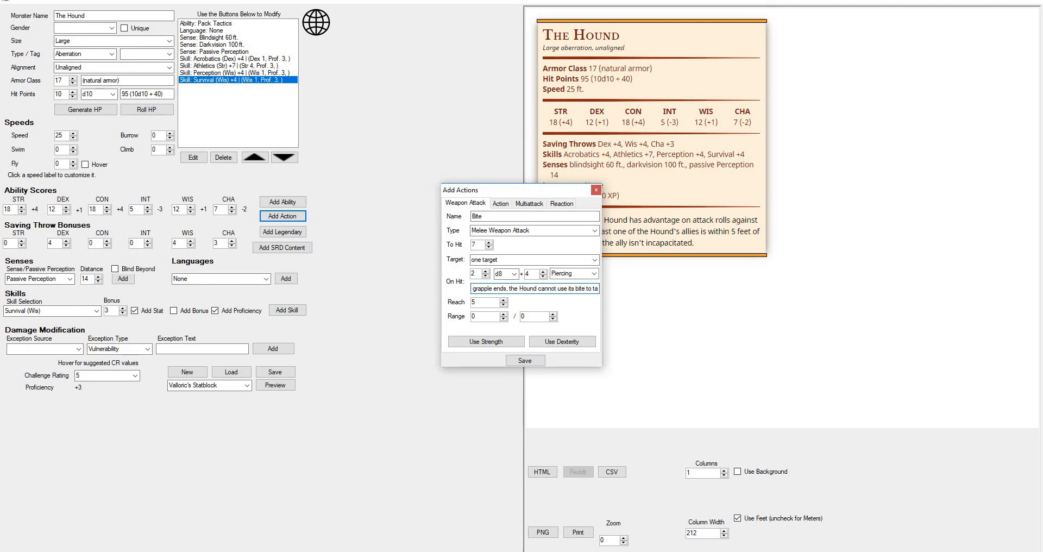
type("rget another creature.")
Step: Set the Bite's reach to 10, save the attack and refresh the statblock preview
left_click(504, 302)
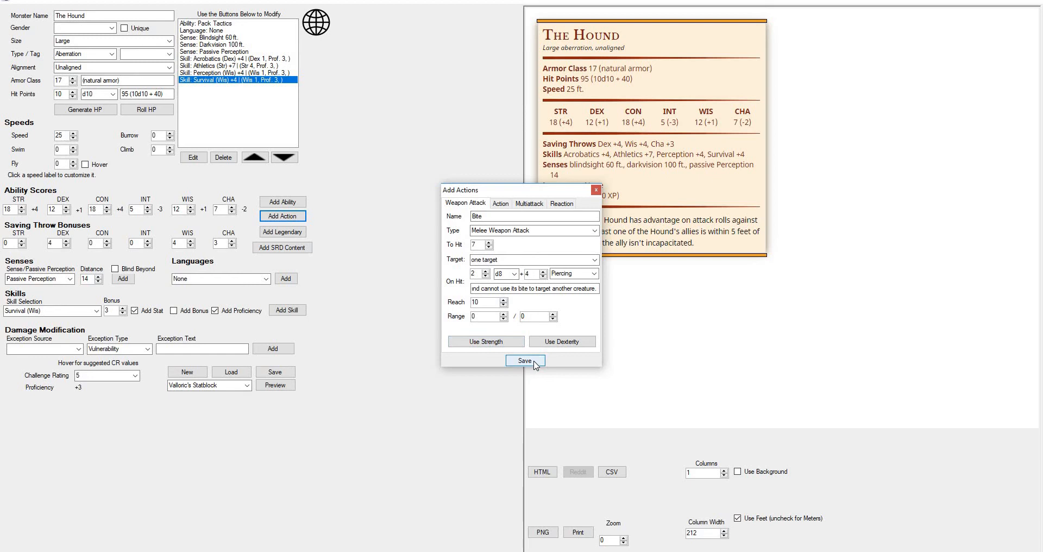
left_click(525, 361)
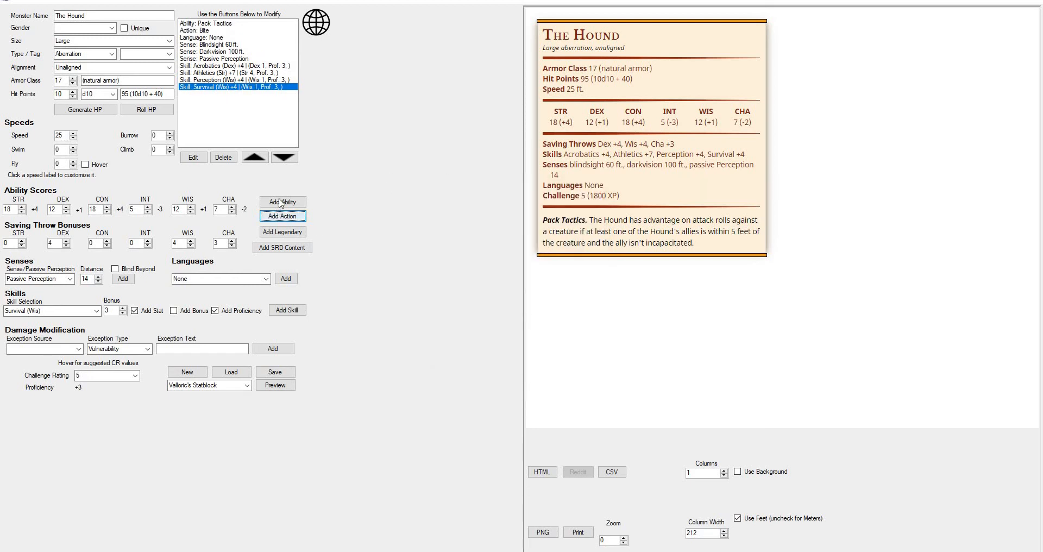
left_click(240, 109)
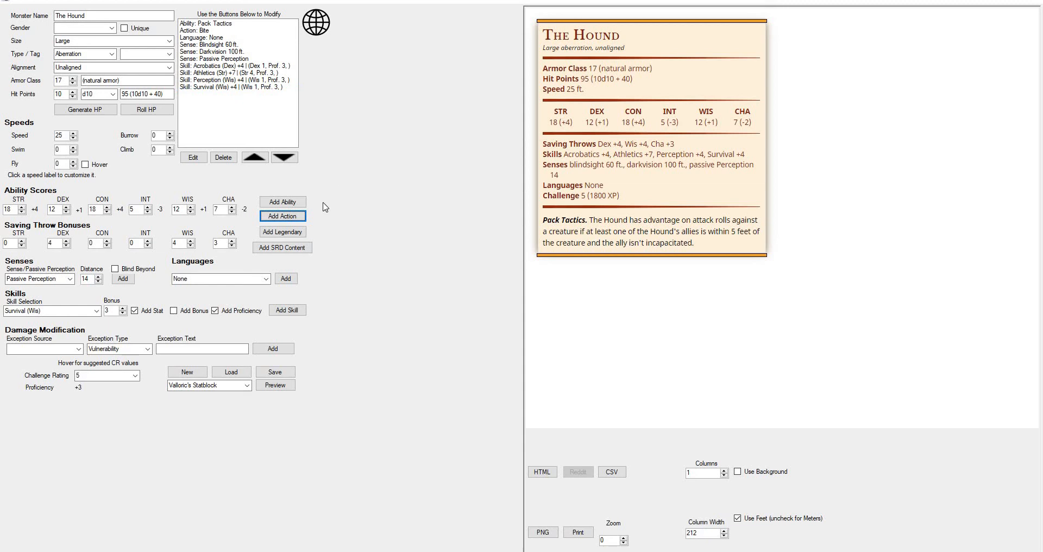
left_click(277, 384)
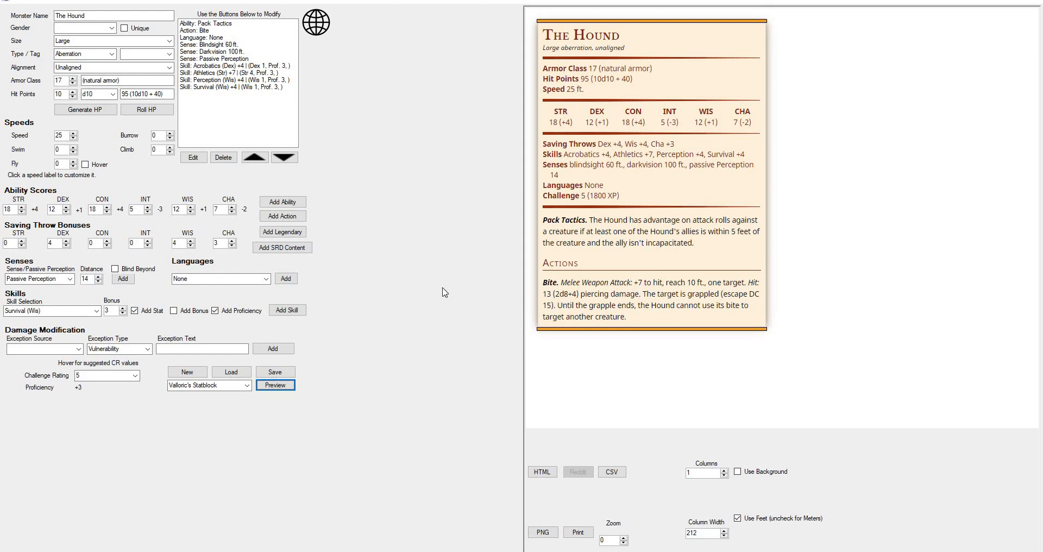
Step: Begin a new weapon attack action named Claws as a Melee Weapon Attack with a to-hit bonus of 7
left_click(296, 217)
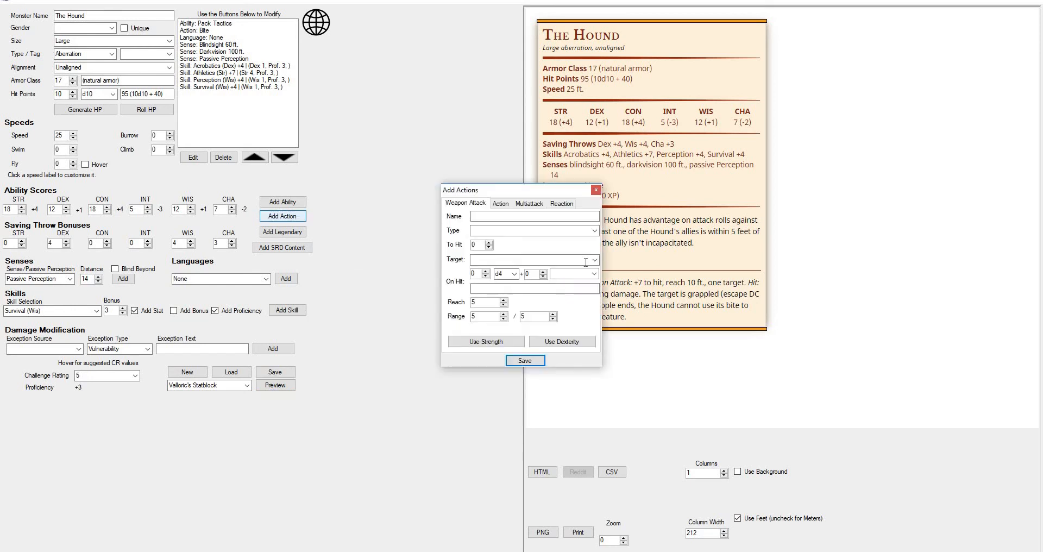
left_click(516, 216)
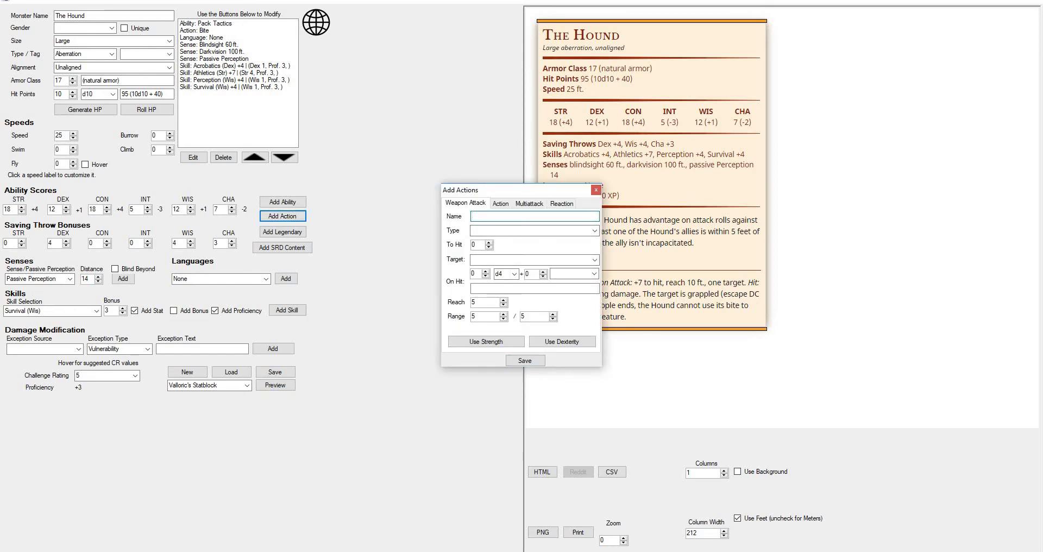
type("Clawes")
left_click(593, 230)
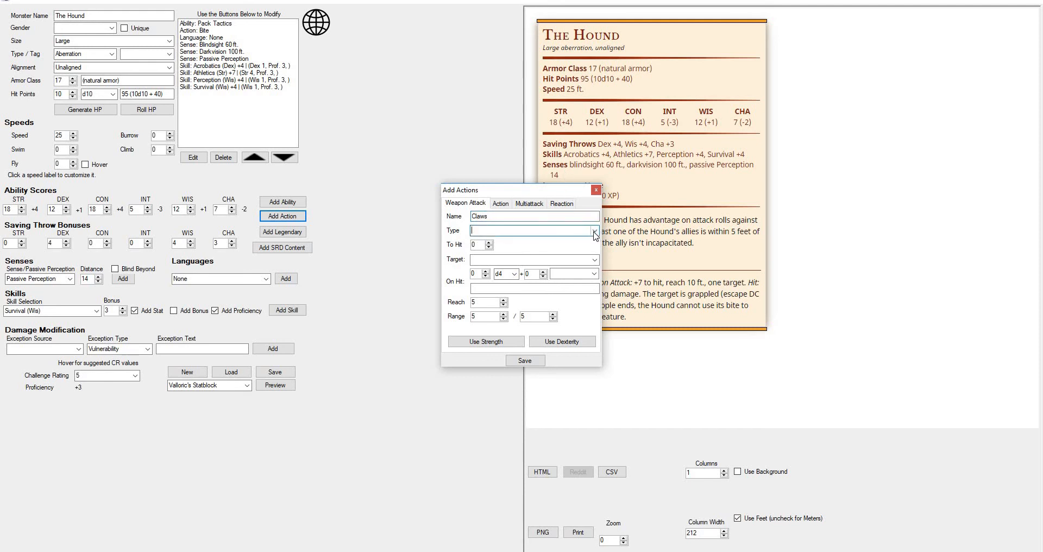
left_click(594, 232)
left_click(514, 240)
left_click(489, 243)
left_click(489, 243)
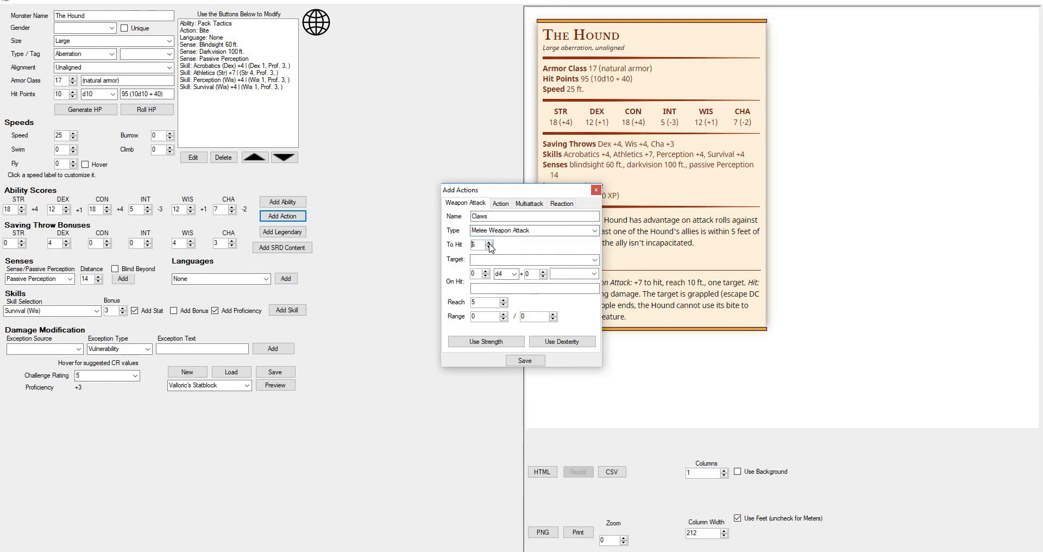
left_click(489, 243)
Step: Set the Claws attack to hit one target for 2d6 Slashing damage with the Strength-based damage bonus
left_click(508, 259)
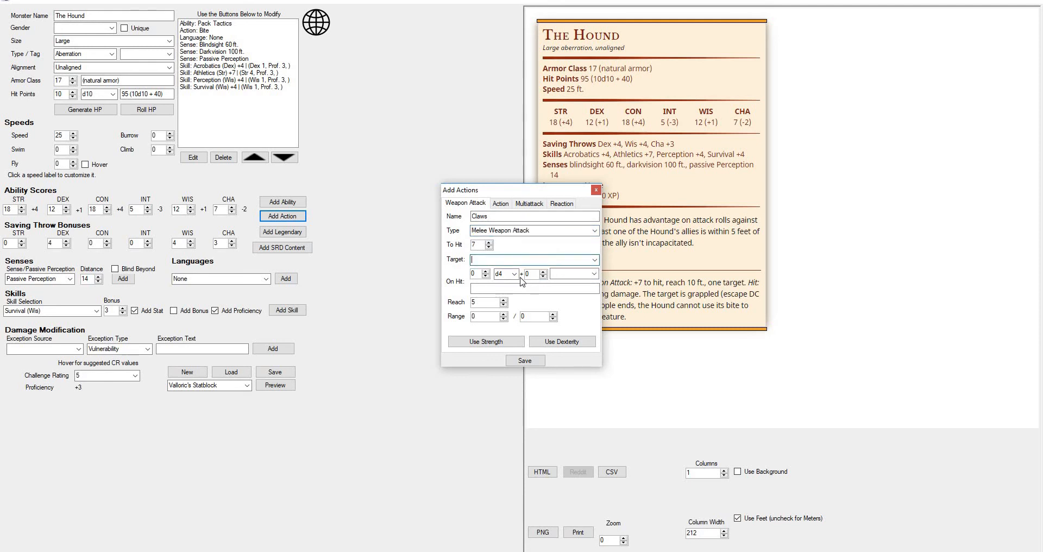
left_click(490, 280)
left_click(485, 271)
left_click(486, 272)
left_click(514, 274)
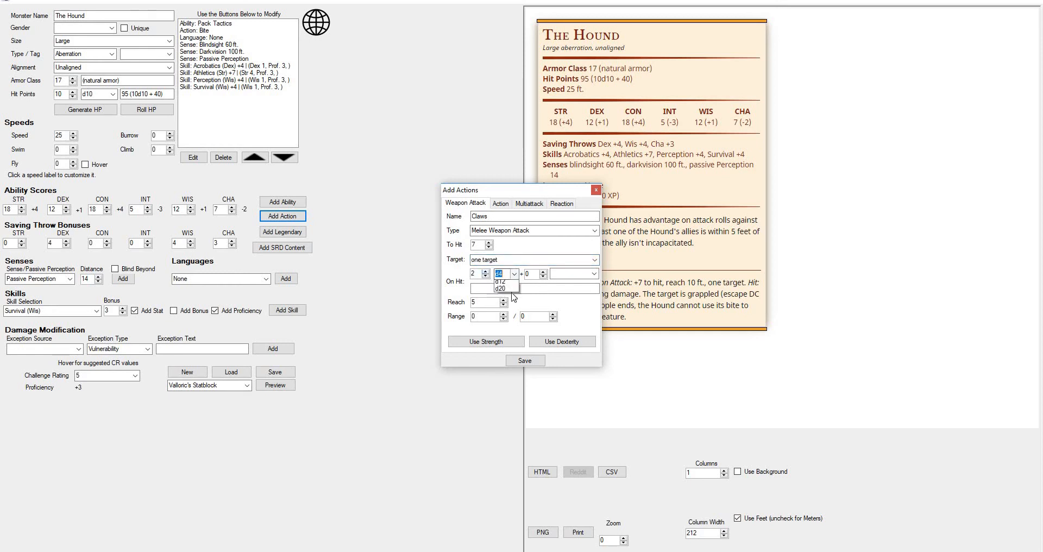
left_click(503, 284)
key("Tab")
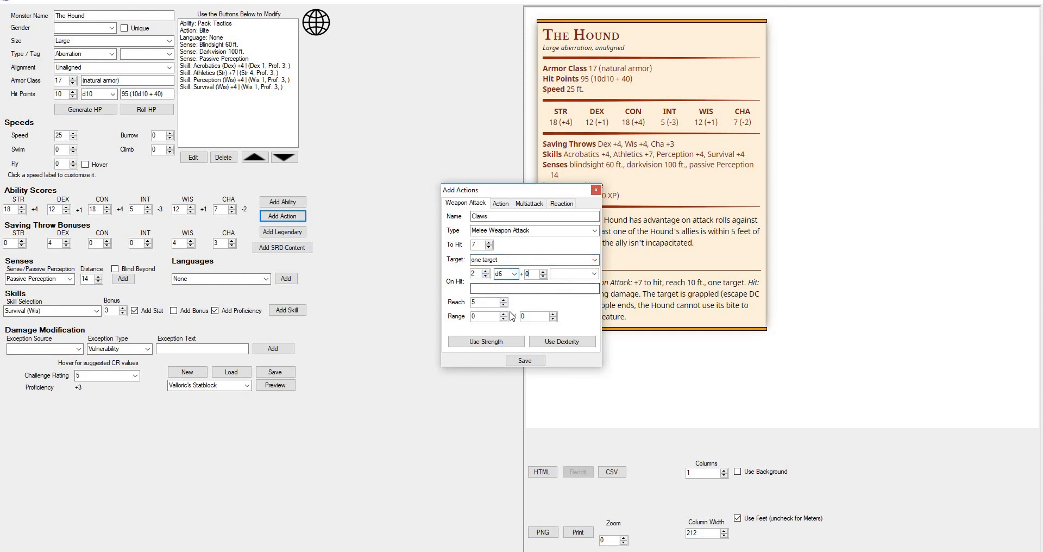
left_click(495, 341)
left_click(526, 287)
left_click(595, 276)
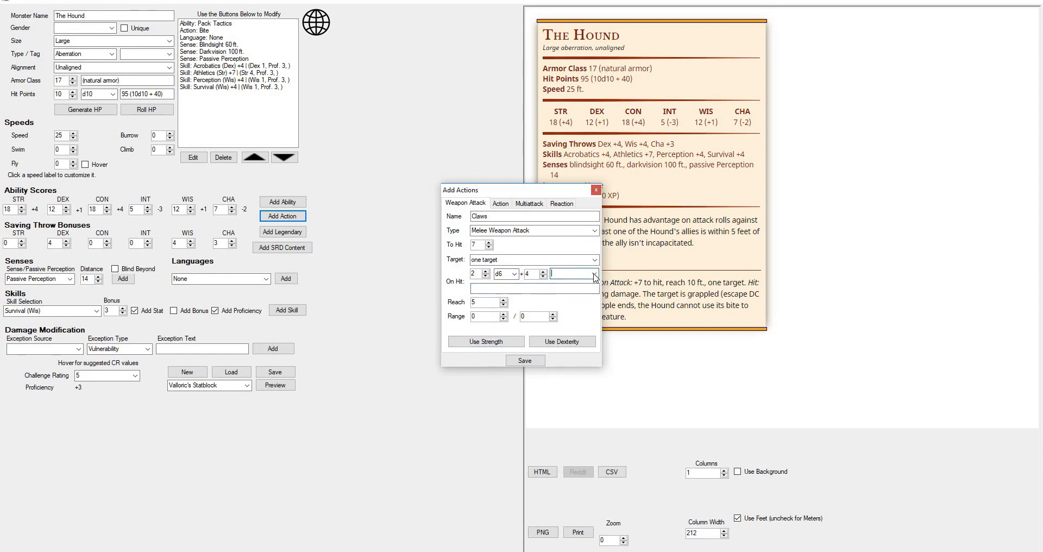
left_click(595, 277)
left_click(564, 361)
Step: Set the Claws' reach to 10, save the attack and refresh the statblock preview
left_click(503, 300)
left_click(523, 361)
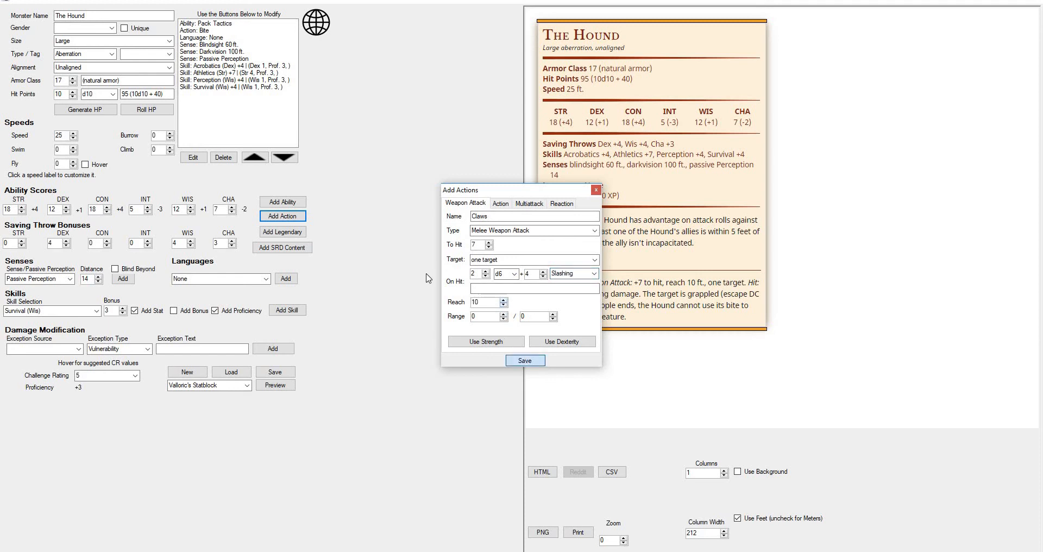
left_click(285, 388)
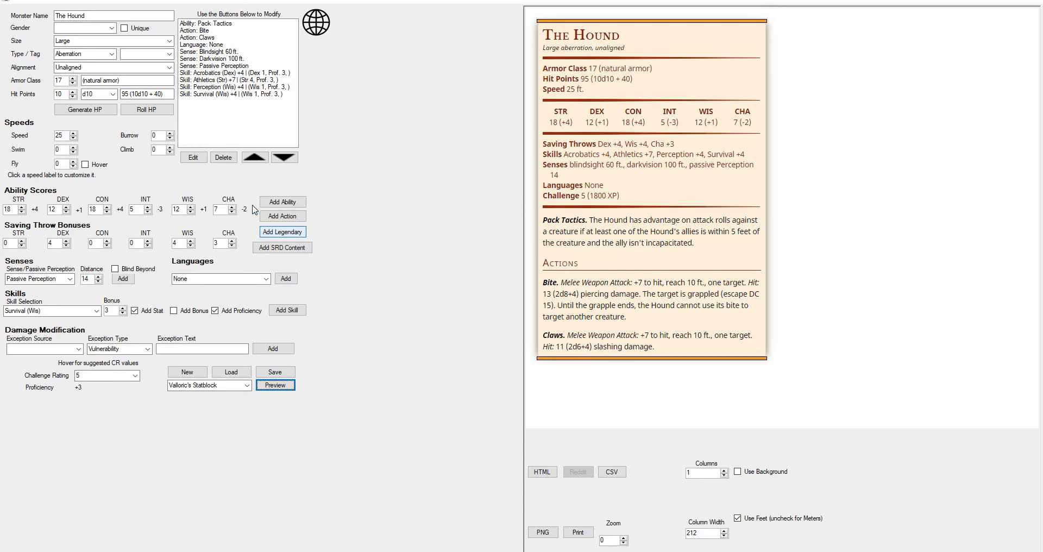
Step: Add a Multiattack action reading "The Hound makes one bite attack and two claw attacks." and refresh the statblock preview
left_click(290, 219)
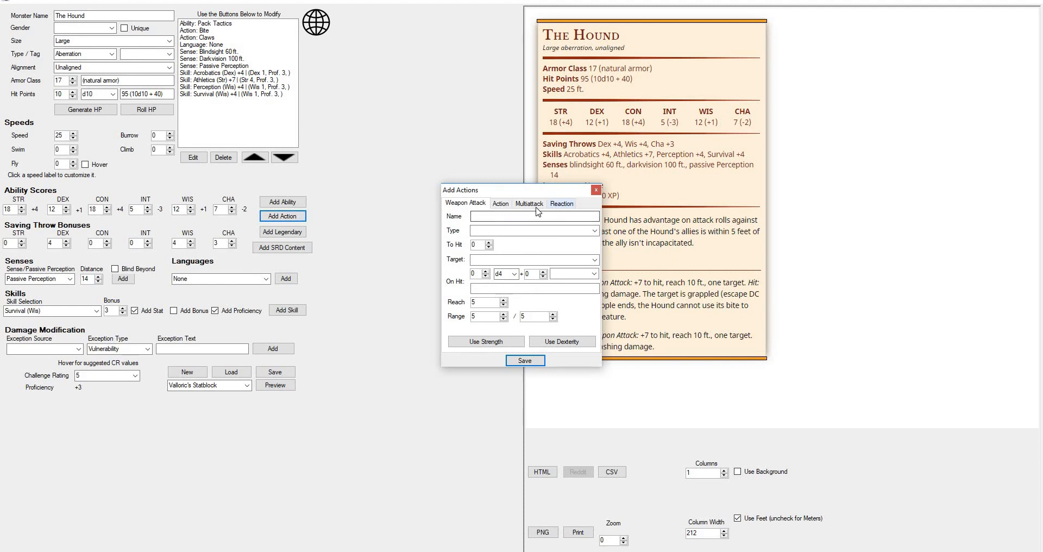
left_click(529, 203)
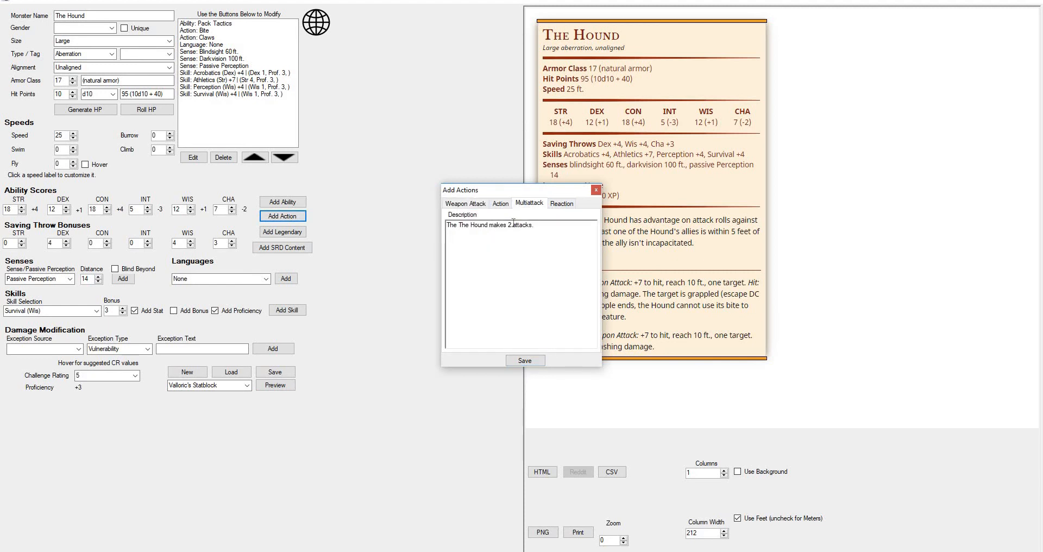
type("one bite attack and two")
key("Delete")
type("claw")
left_click(460, 227)
key("shift+Home")
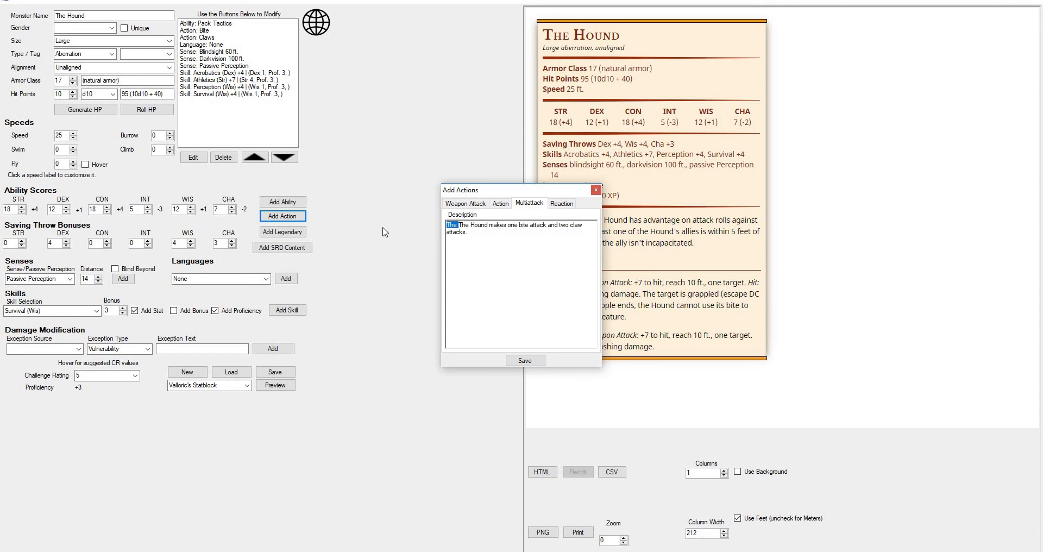
key("Delete")
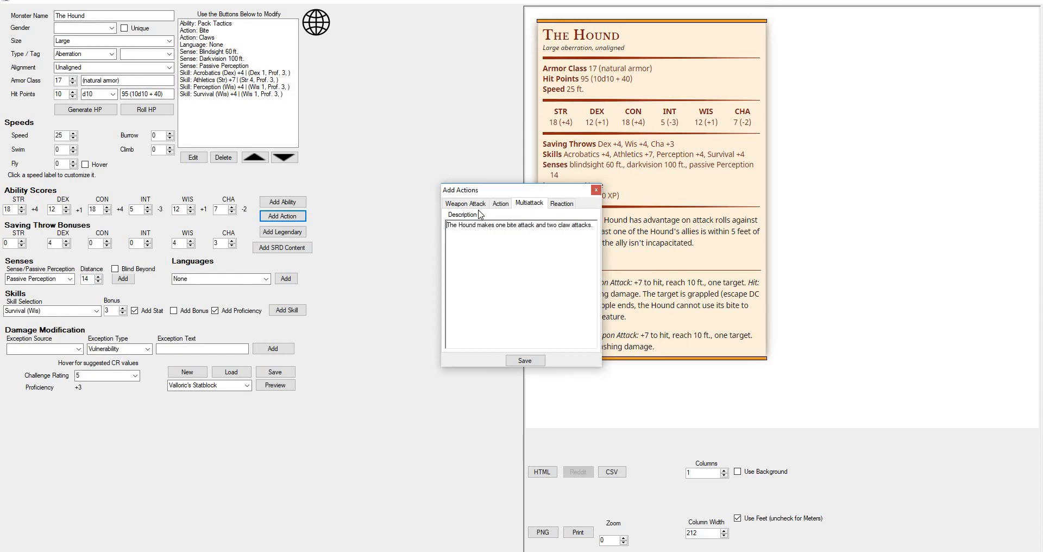
left_click(527, 361)
left_click(276, 386)
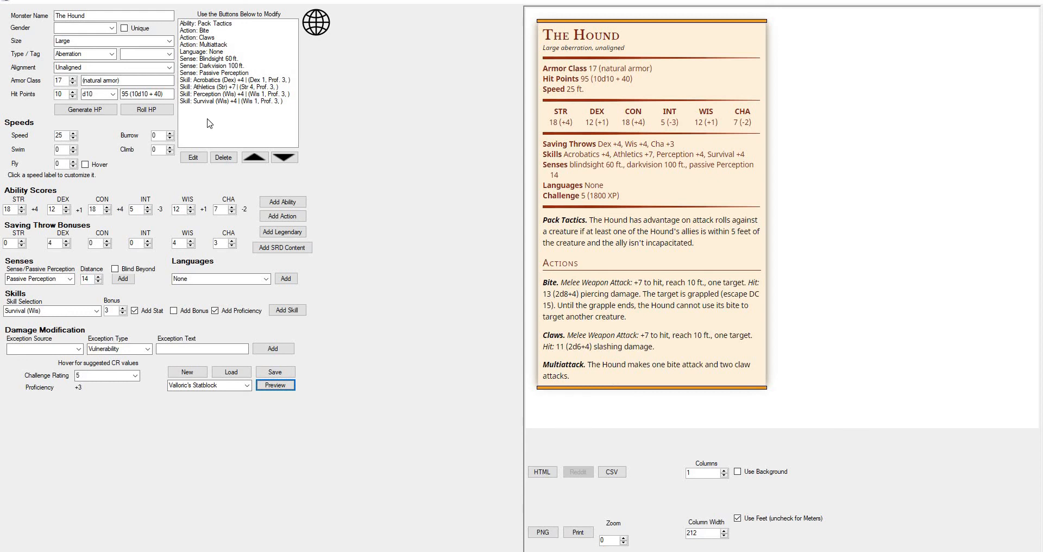
Step: Move the Multiattack action above Bite in the entry list and refresh the statblock preview
left_click(213, 45)
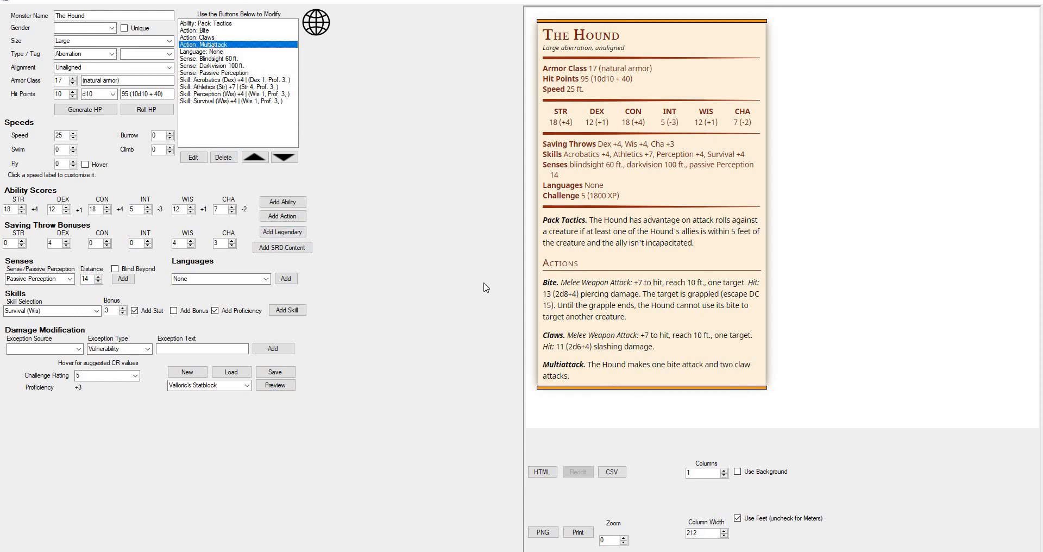
left_click(258, 159)
left_click(257, 159)
left_click(283, 386)
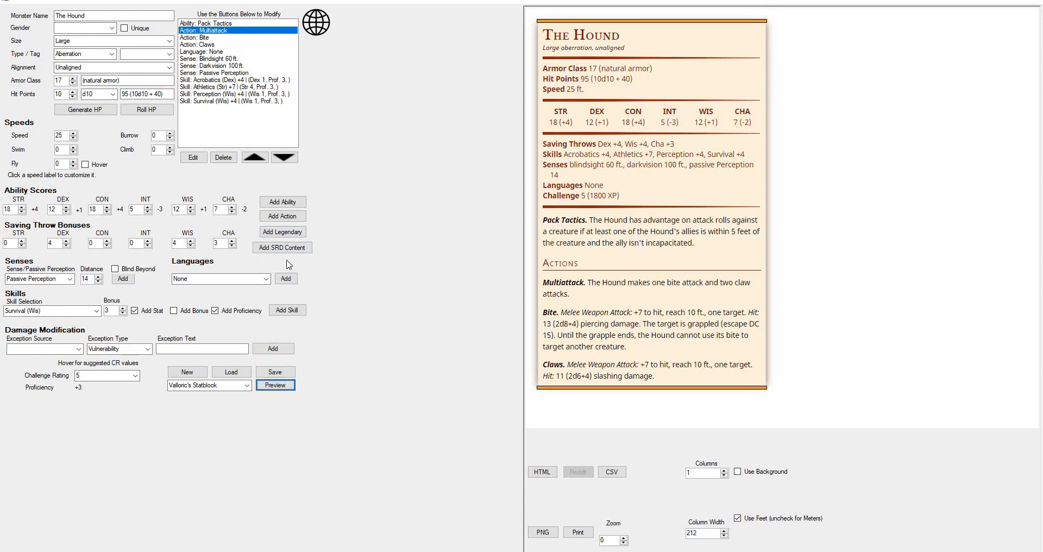
Step: Begin a new general action named "Echoing Bark (Recharge 5-6)" with its prefilled description cleared
left_click(298, 215)
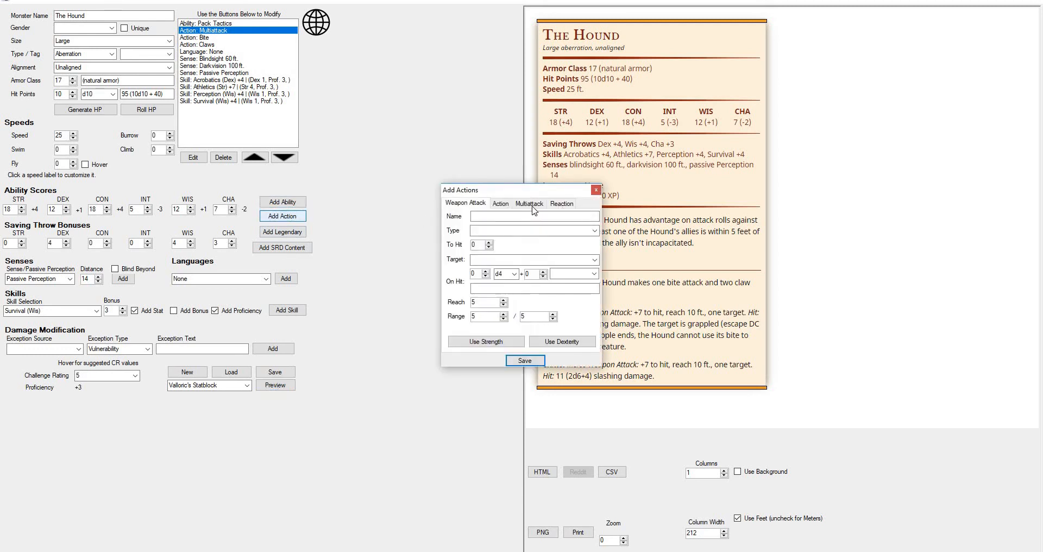
left_click(500, 205)
key("Tab")
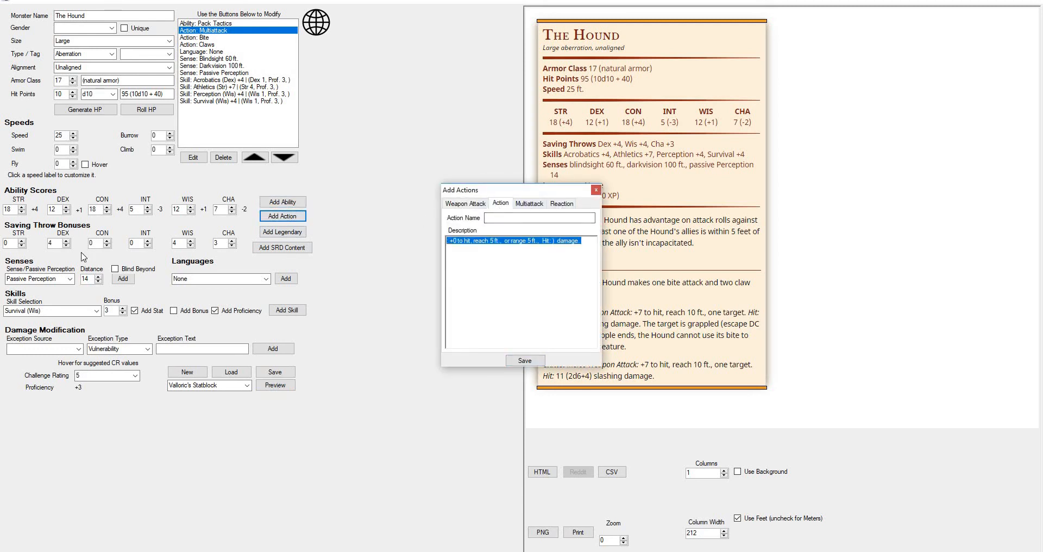
key("Delete")
left_click(490, 218)
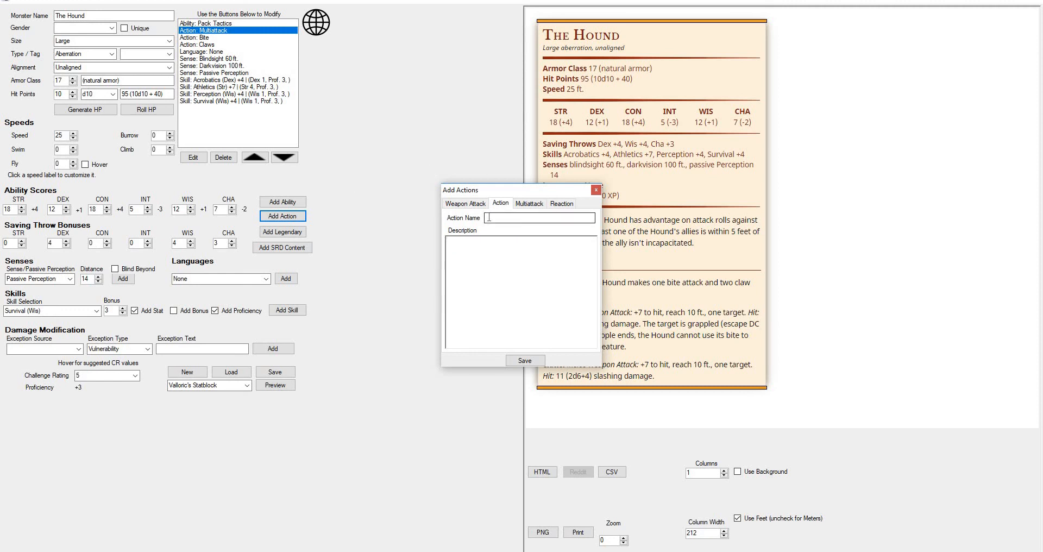
type("Echoing Bark")
left_click(535, 256)
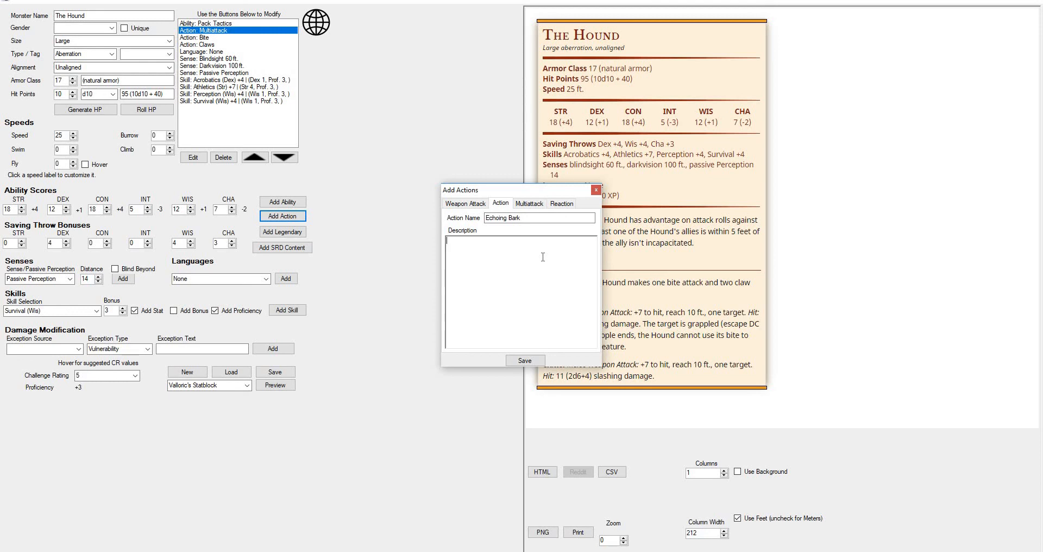
left_click(547, 218)
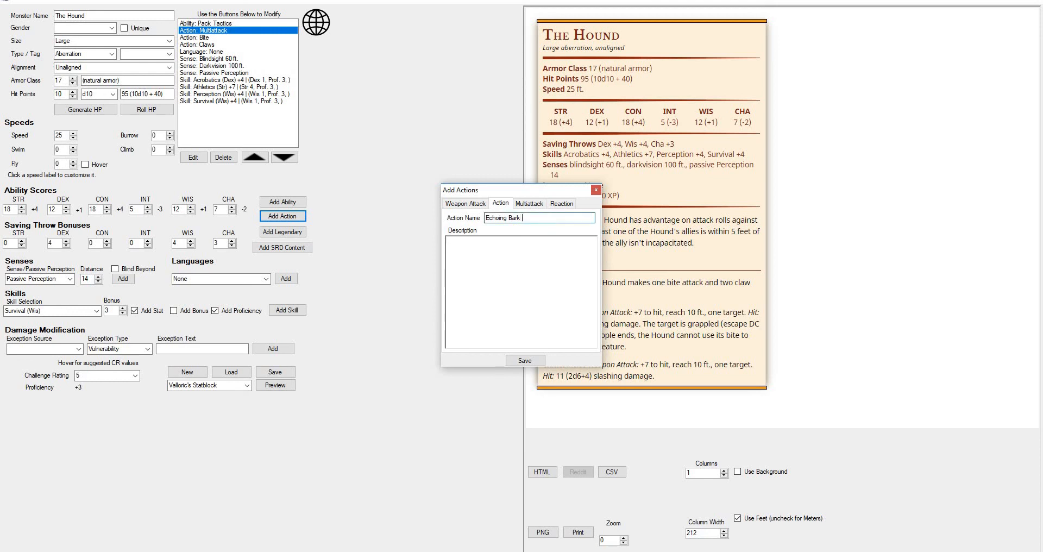
type("(Recharge ")
type("5-6")
Step: Describe Echoing Bark as a low-pitched, booming bark in a 20-foot cone, with each creature in the area making a DC 16 Constitution saving throw
type("The Hound ")
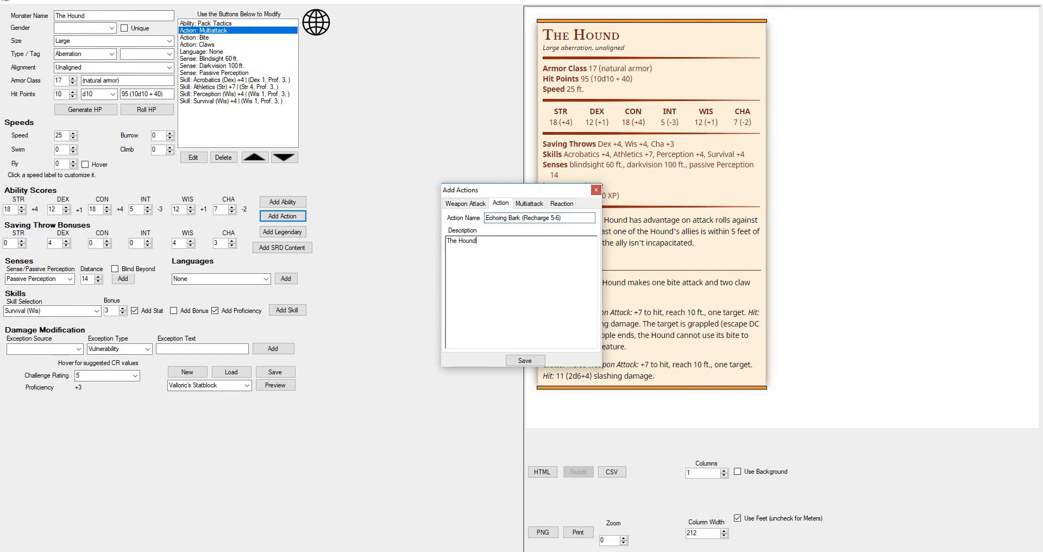
type("emits a low-pitchedm, booming bark in a 20-f")
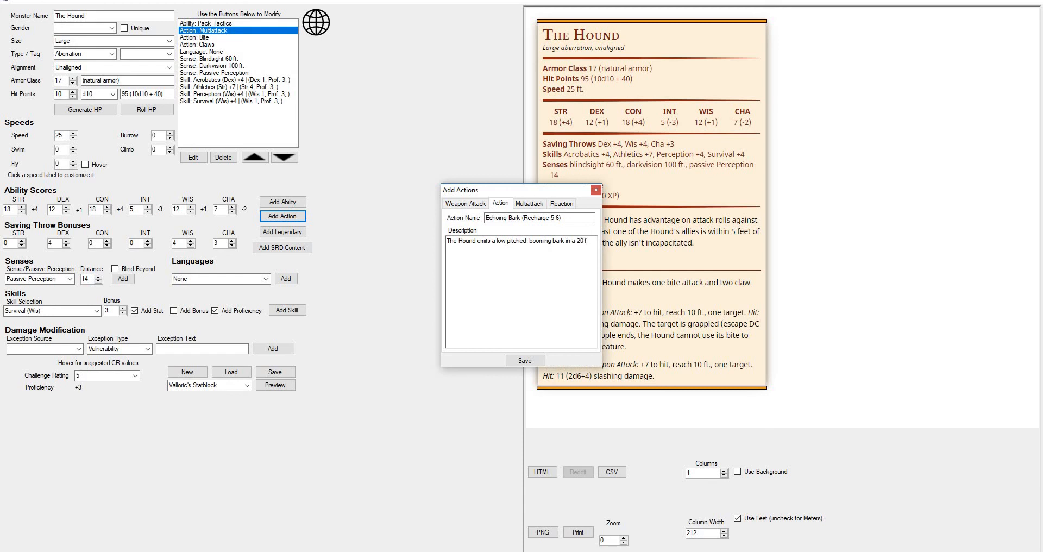
type("oot cone centers on itself. Each creature in t")
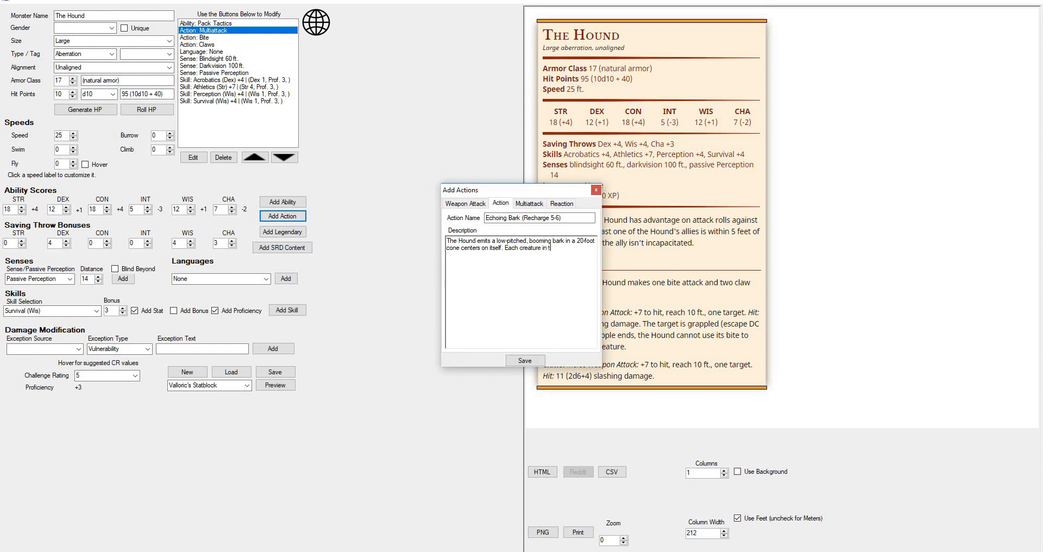
type("he area must make a DC 16 Constitution saving t")
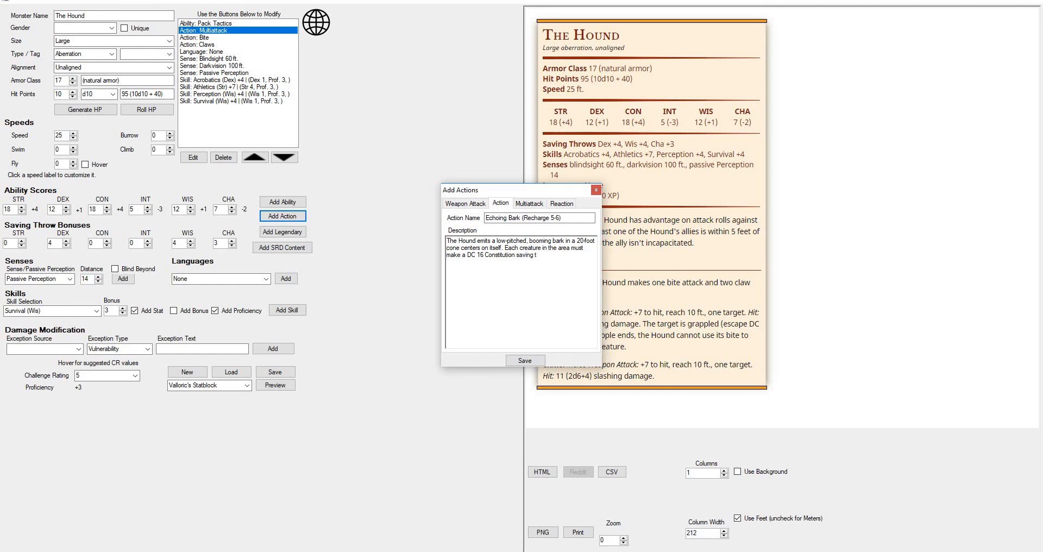
Step: Add "A creature takes 18 (4d8) thunder damage and is stunned until the start of the Hound's next turn on a failed save" to the description
type("hrow. A creatu7re")
key("BackSpace")
type("re takes 18 (4d8) t")
type("hunder damage")
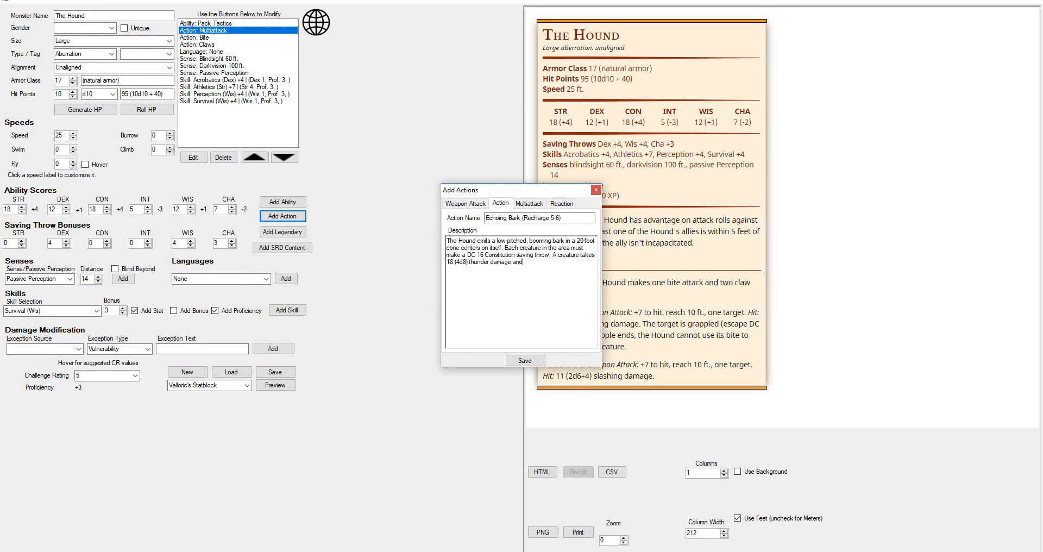
type("and is stunned until")
type("the")
type("start of the H")
type("ound's")
type("next tu")
type("rn on a failed save.")
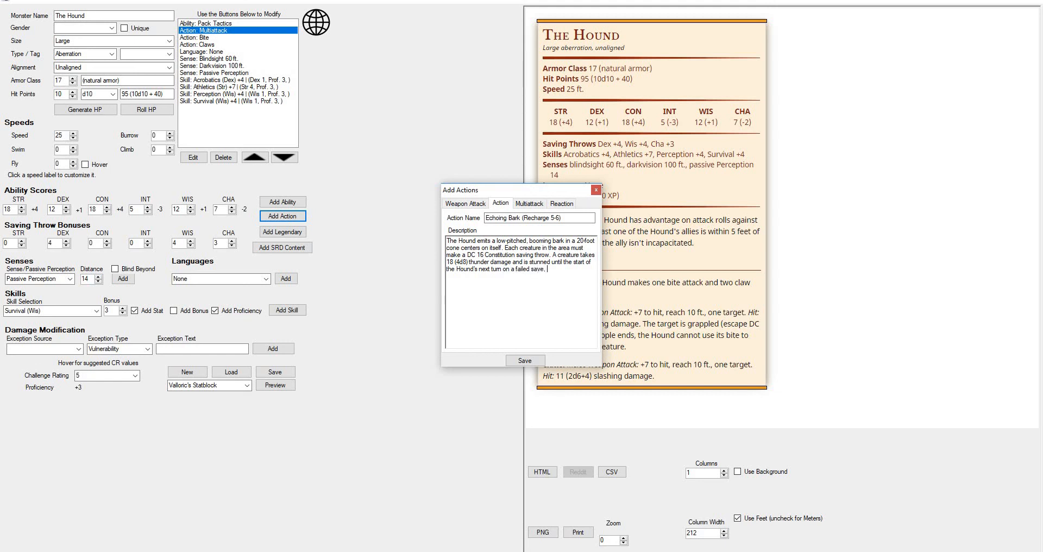
Step: End the description with "or it takes half as much damage and is not stunned on a success", save the action and refresh the preview
type(" or it takes half as much damage and is not stunne")
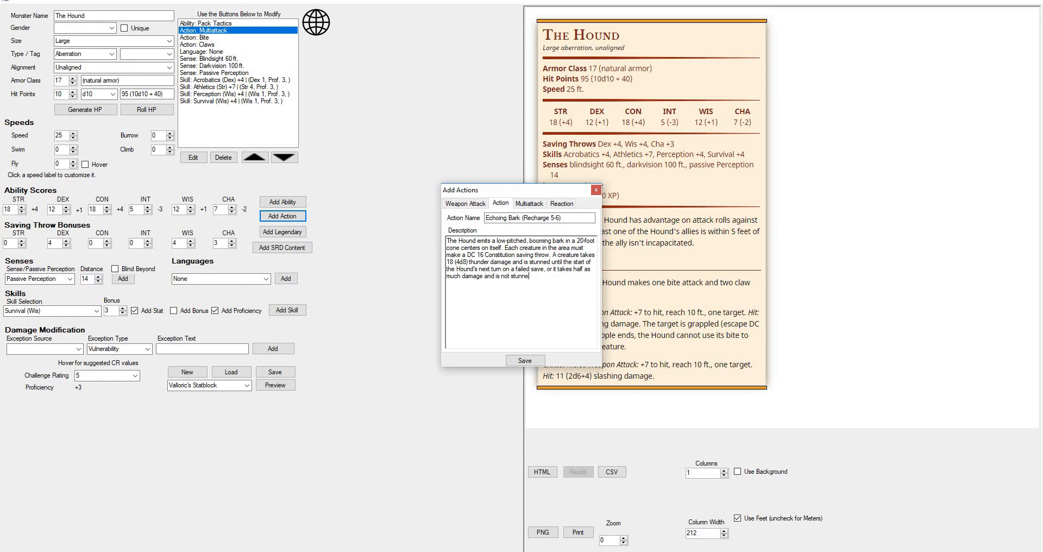
type("d on a succed")
left_click(525, 360)
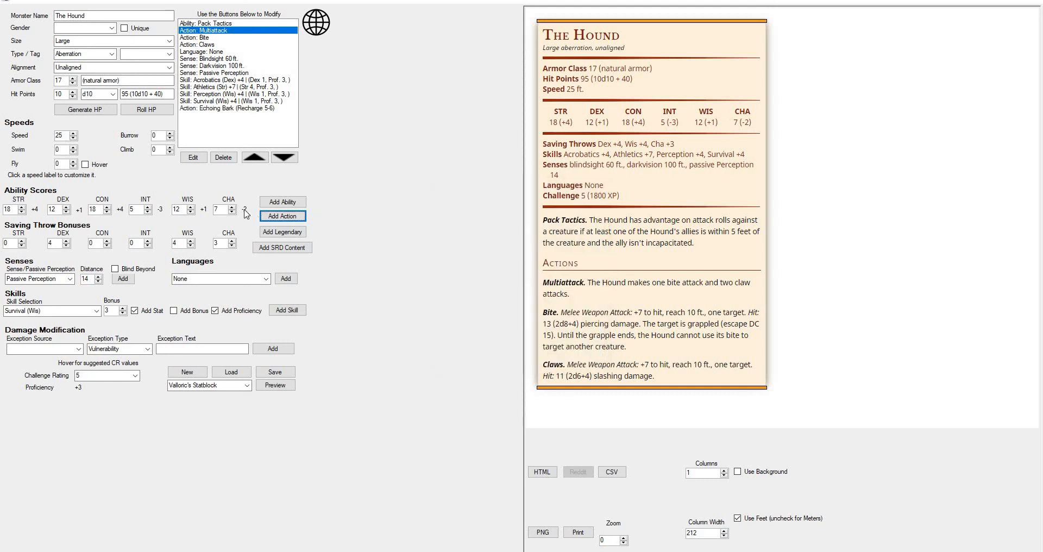
left_click(276, 386)
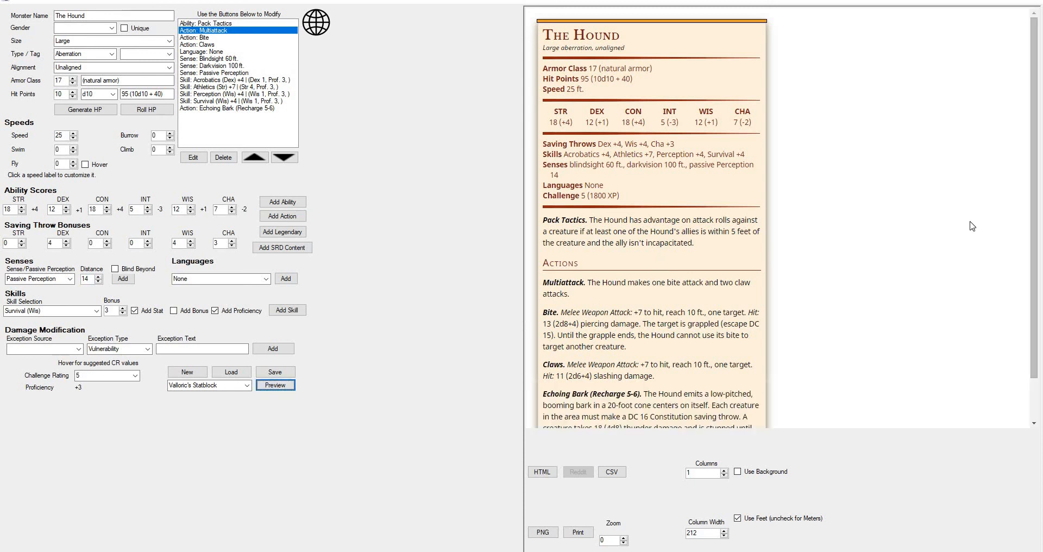
Step: Lay the statblock out in 2 columns with a column width of 260 and refresh the preview
left_click_drag(1038, 194, 1033, 317)
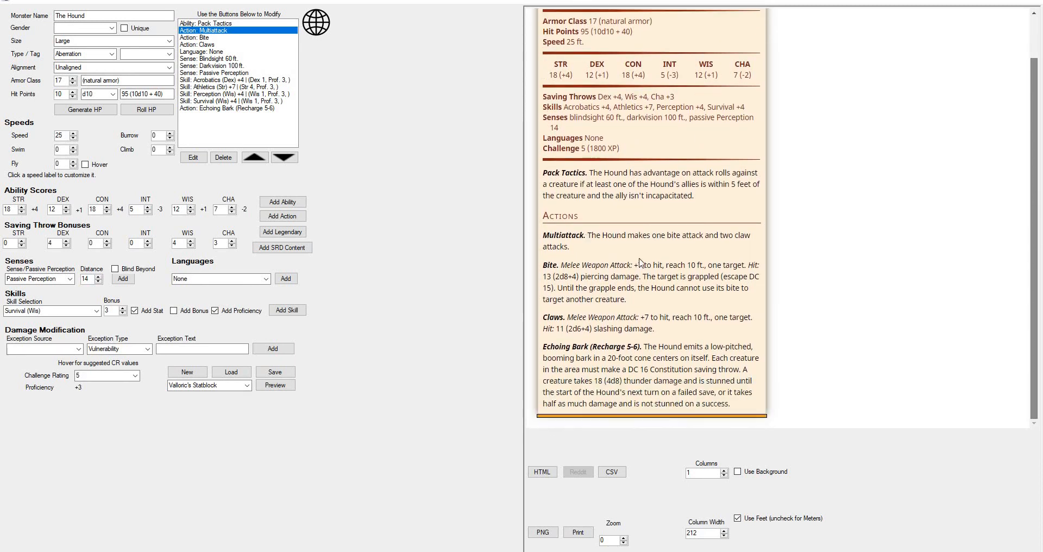
left_click_drag(1036, 243, 946, 220)
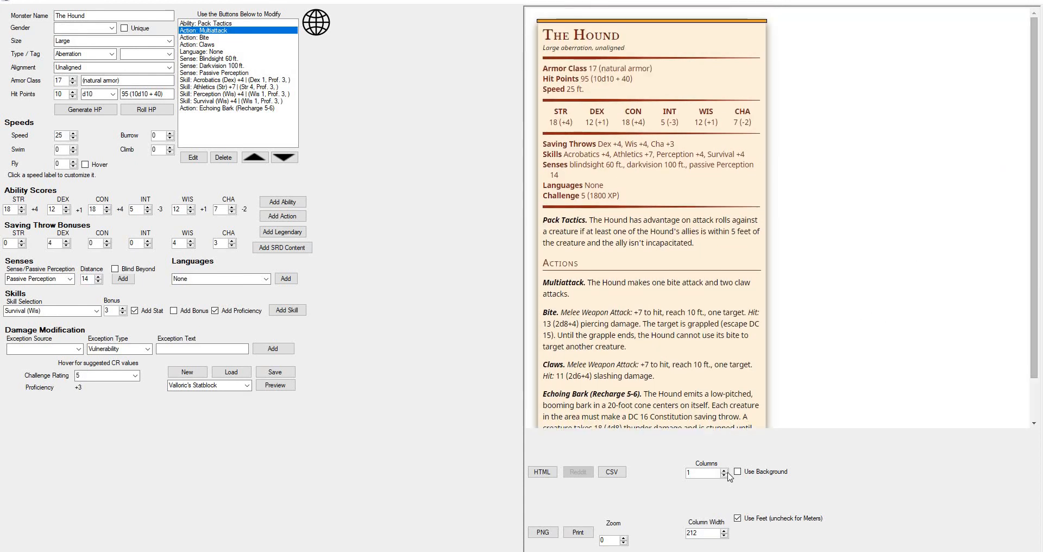
left_click(724, 471)
scroll(1037, 98, "down", 1)
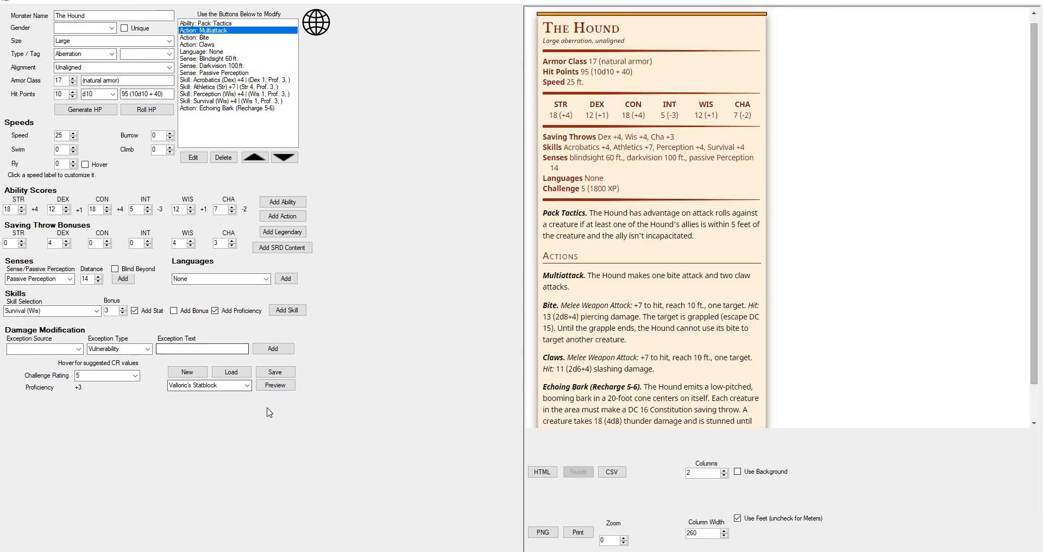
left_click(281, 386)
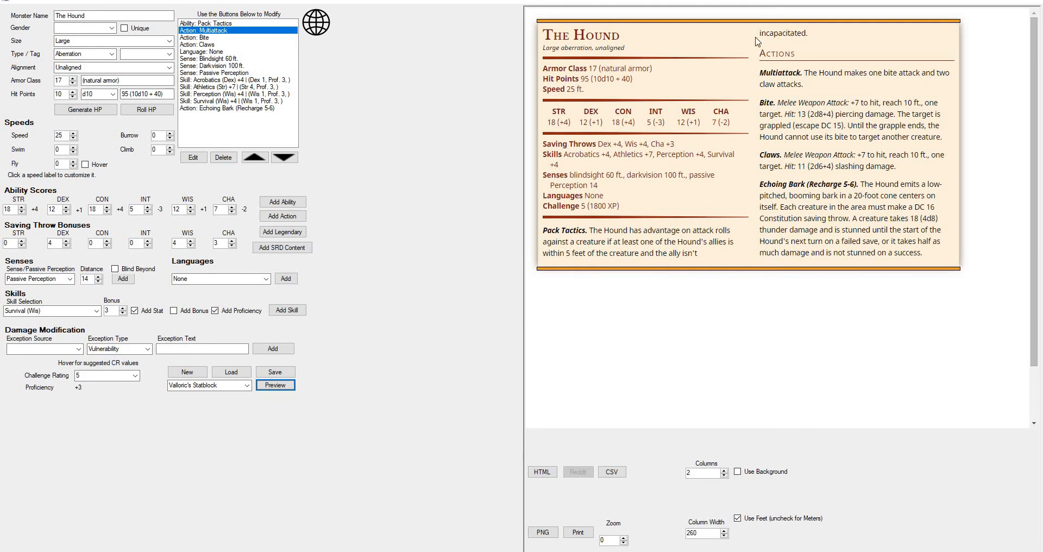
Step: Shorten "advantage" to "adv." in the Pack Tactics description, save the ability and refresh the preview
double_click(603, 253)
left_click(234, 79)
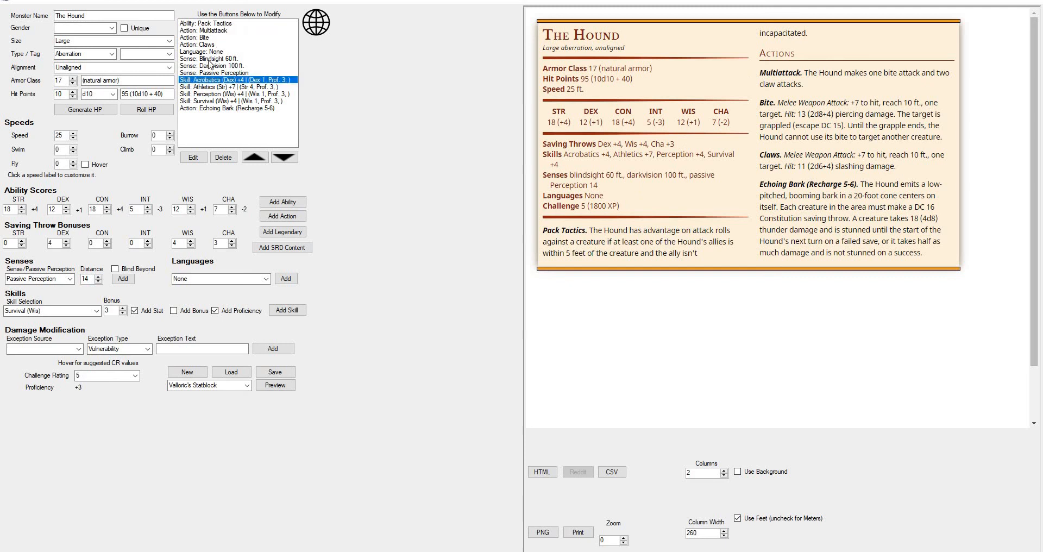
left_click(228, 24)
left_click(193, 158)
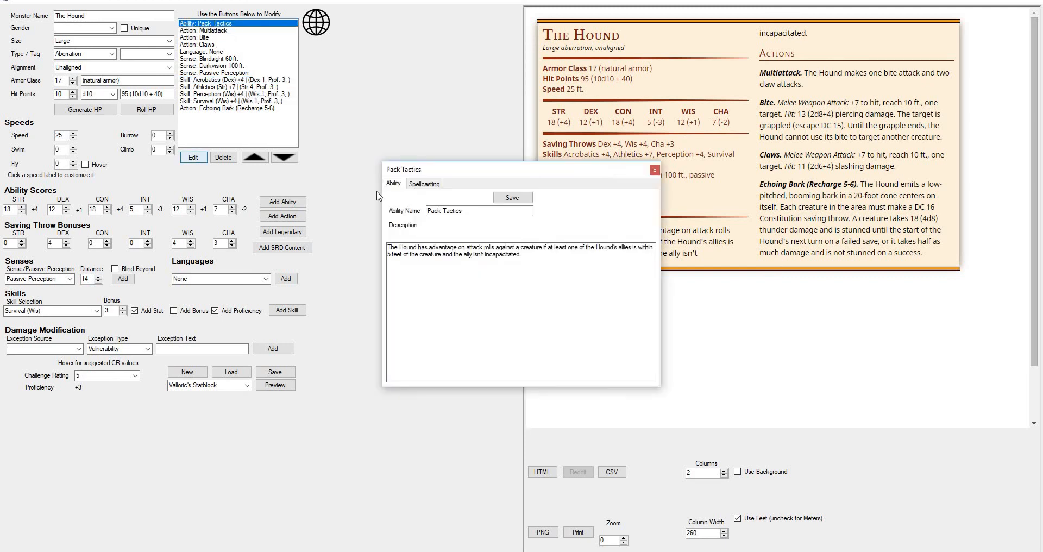
left_click(457, 248)
key("BackSpace")
key("BackSpace")
key("BackSpace")
key("BackSpace")
key("BackSpace")
key("BackSpace")
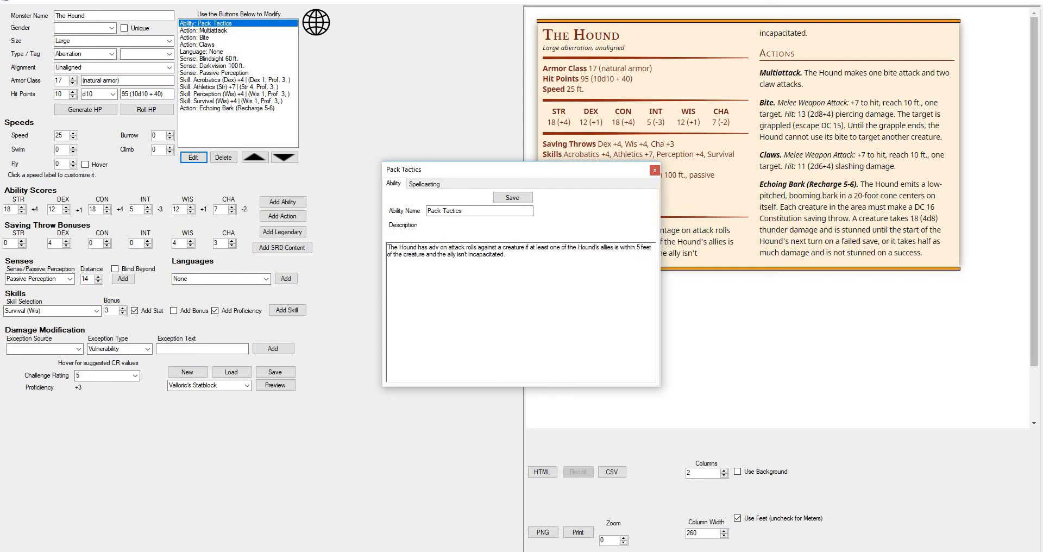
left_click(509, 199)
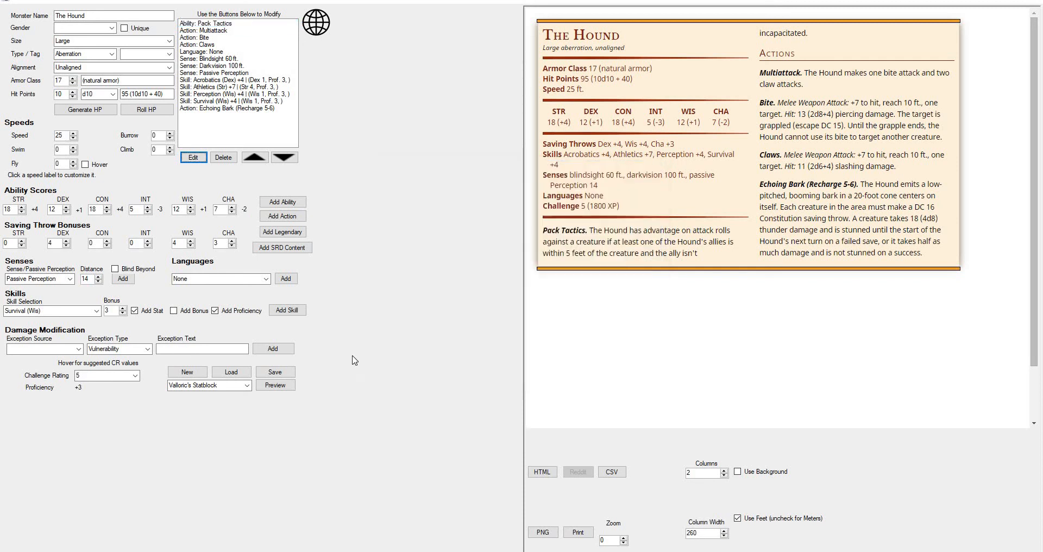
left_click(285, 386)
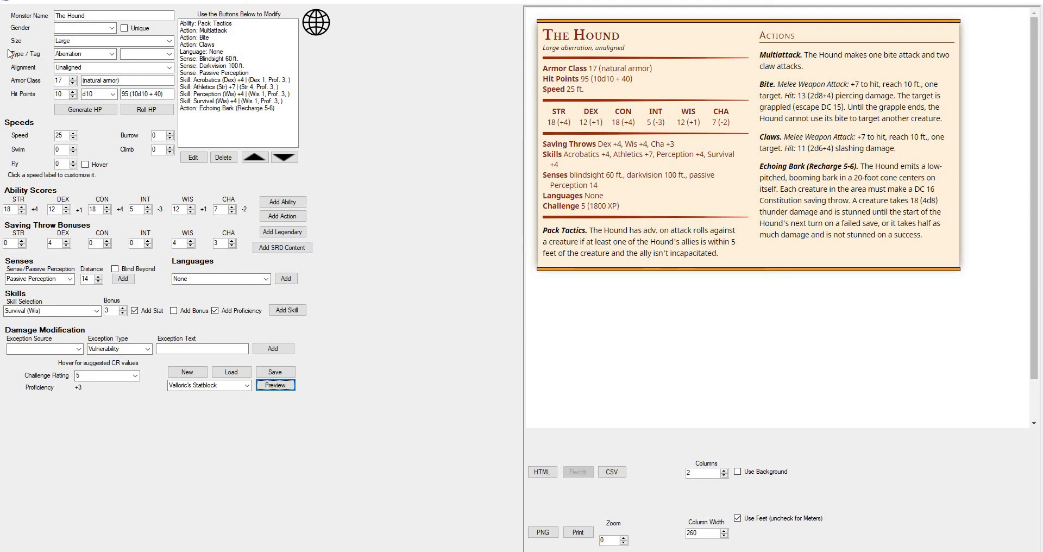
Step: Save the monster as an mm file named "The Hound" in the DND_monster folder
left_click(286, 375)
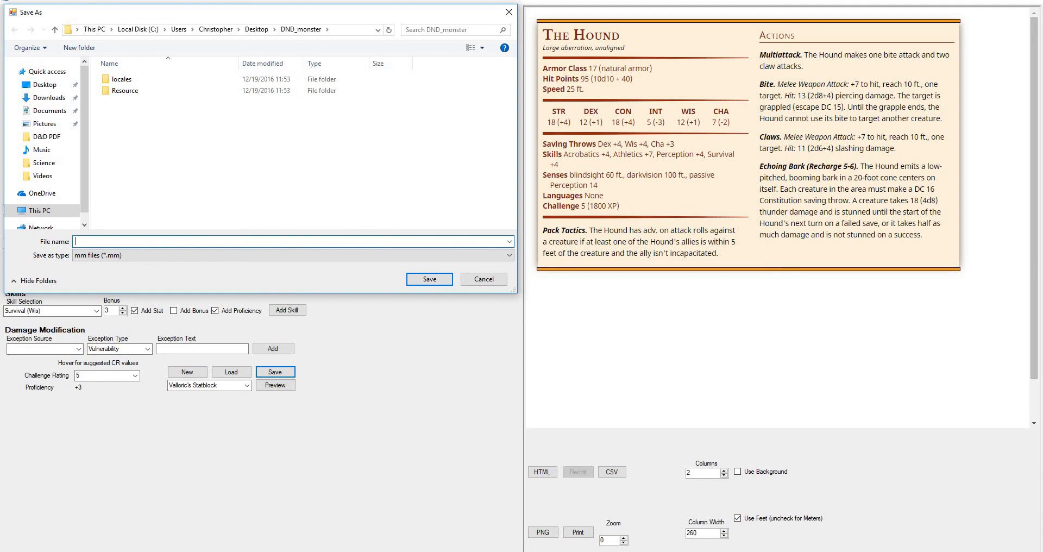
type("The Hound")
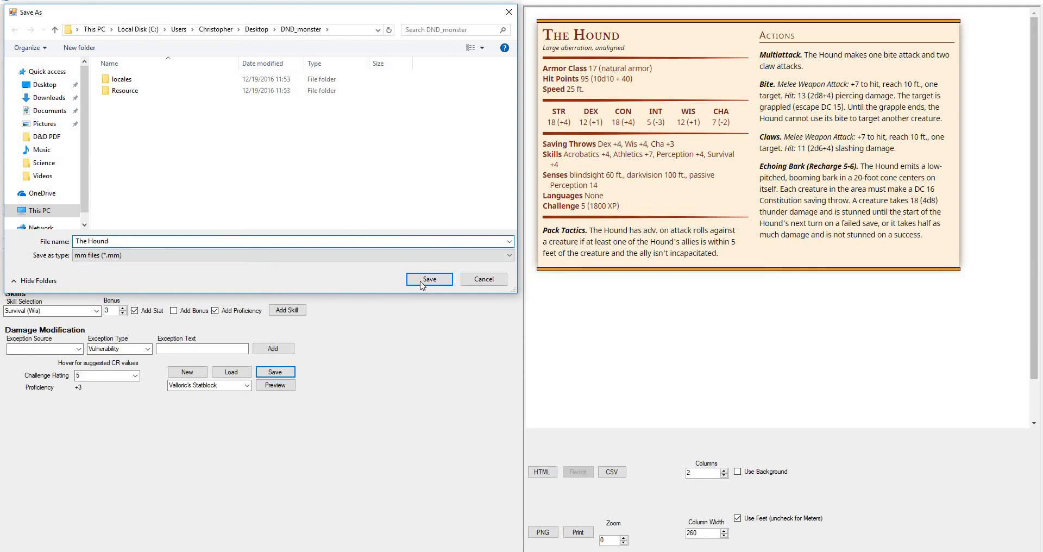
left_click(436, 258)
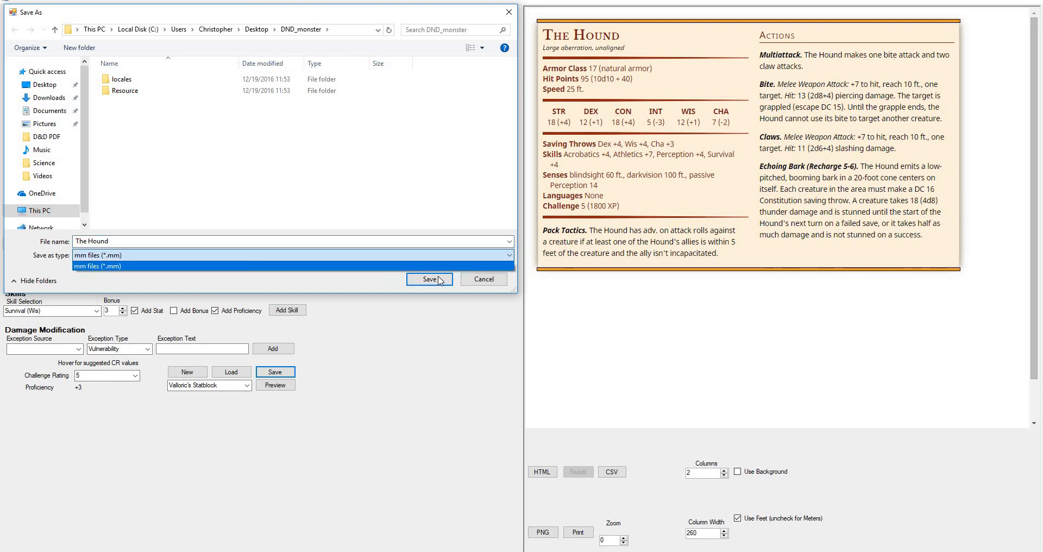
left_click(437, 280)
left_click(429, 280)
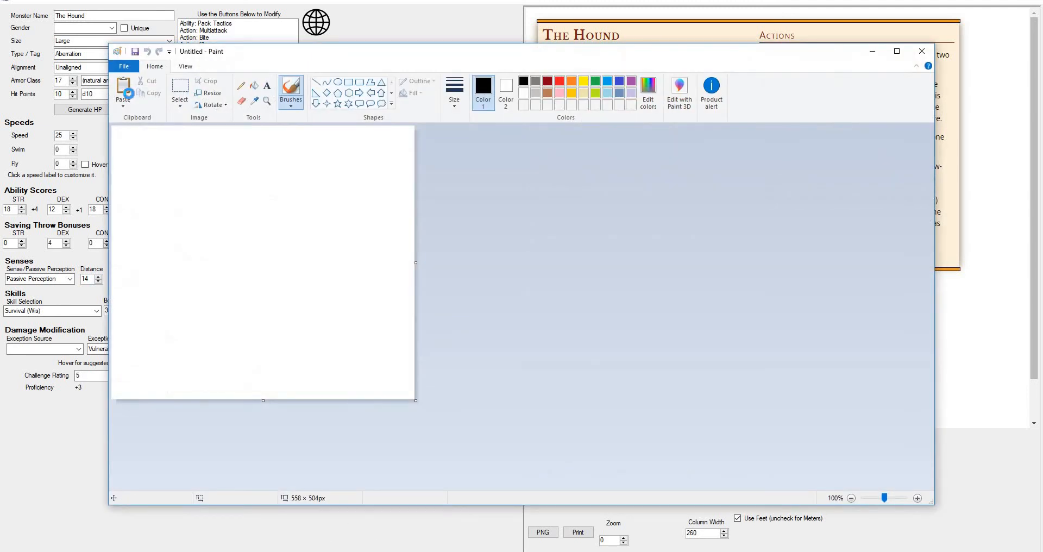
Step: In Paint, paste the screenshot and crop it to the statblock at about 802 × 506 px, trim the spare canvas width, and return to the statblock editor
left_click(124, 88)
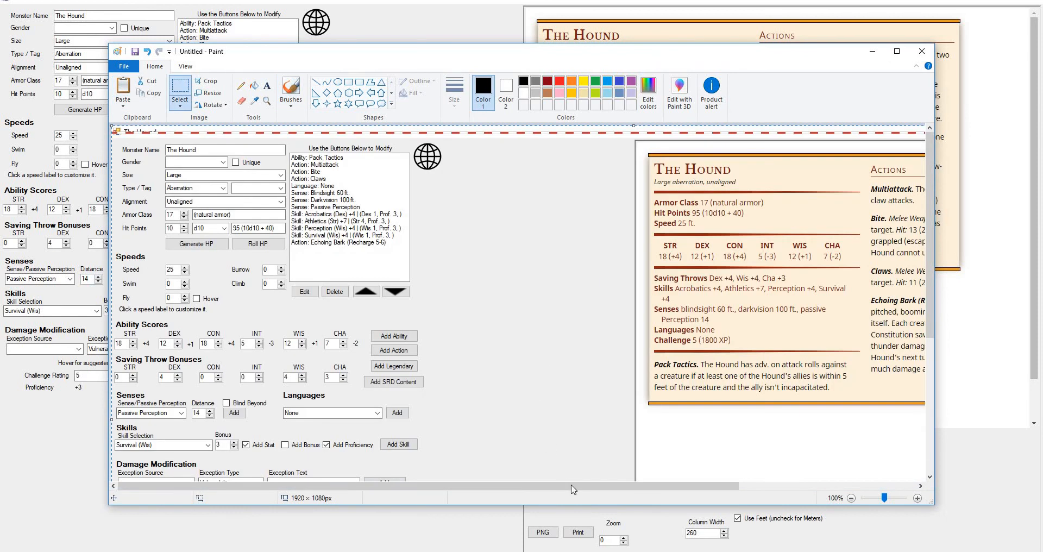
left_click_drag(574, 489, 750, 489)
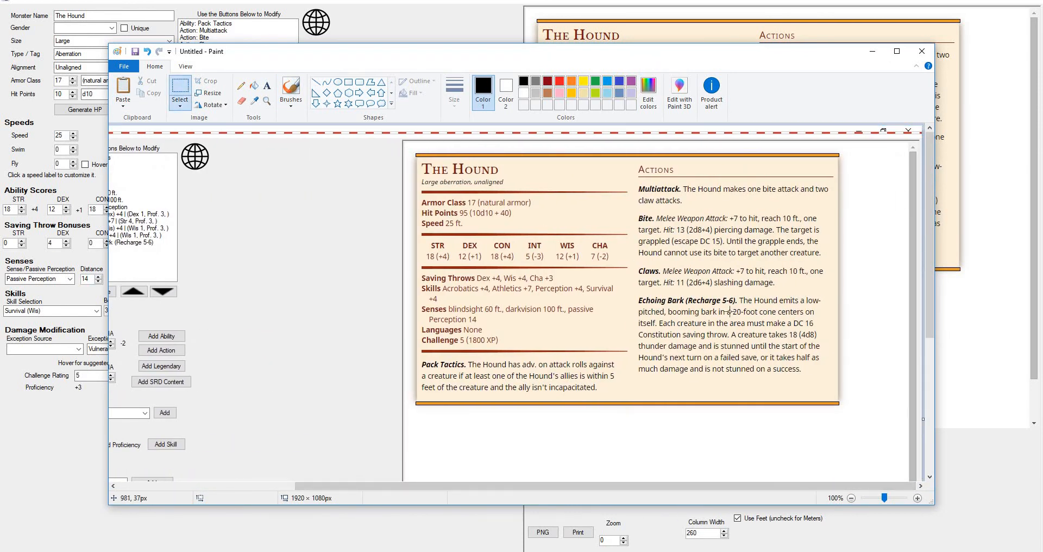
mouse_move(412, 146)
left_mouse_down()
mouse_move(706, 354)
mouse_move(848, 421)
left_mouse_up()
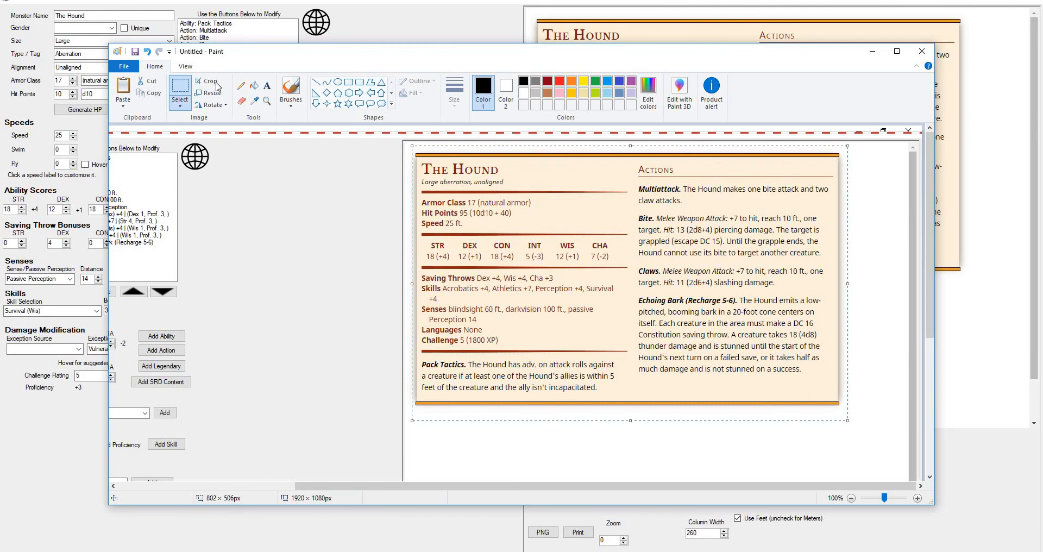
left_click(211, 81)
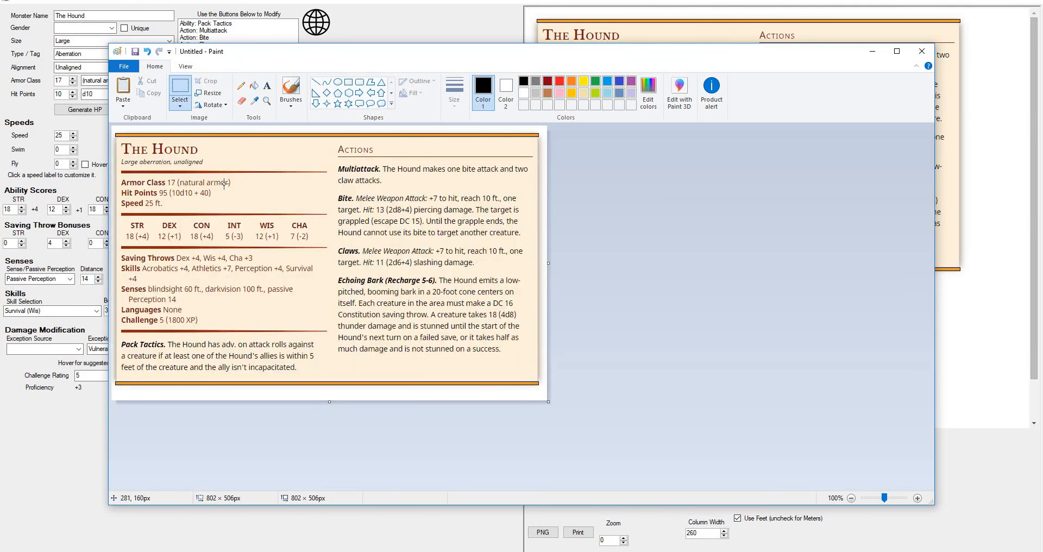
left_click_drag(548, 264, 540, 264)
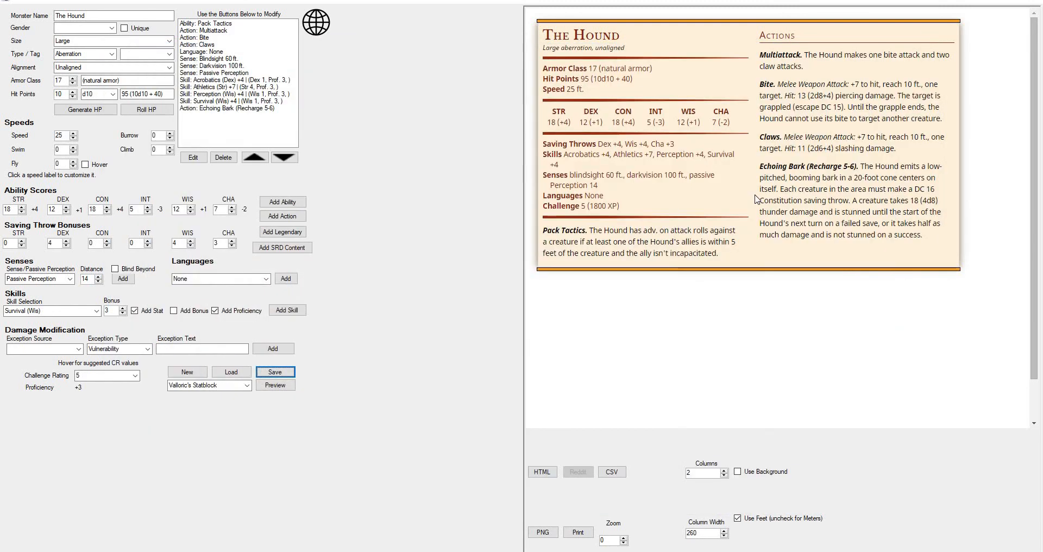
left_click(873, 51)
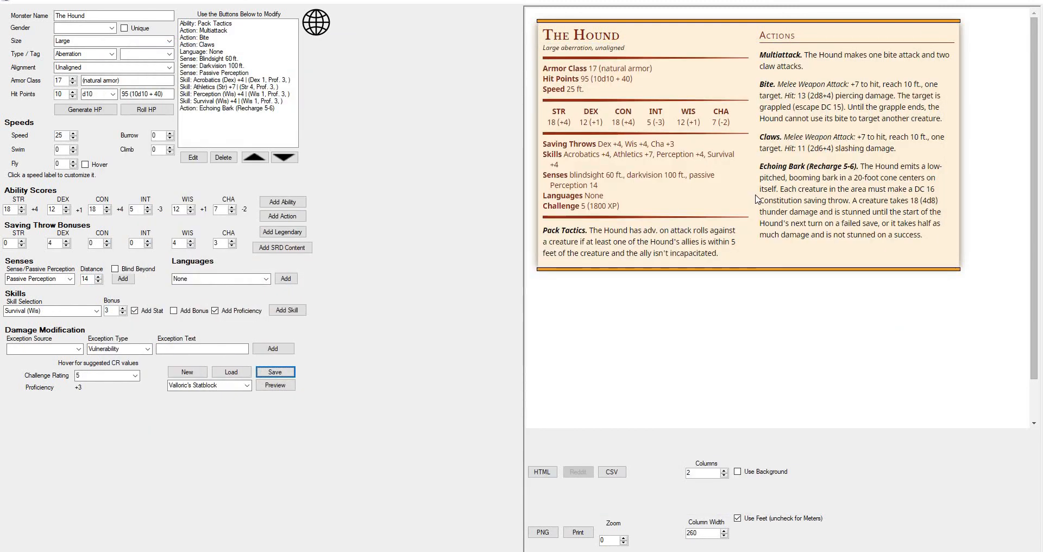